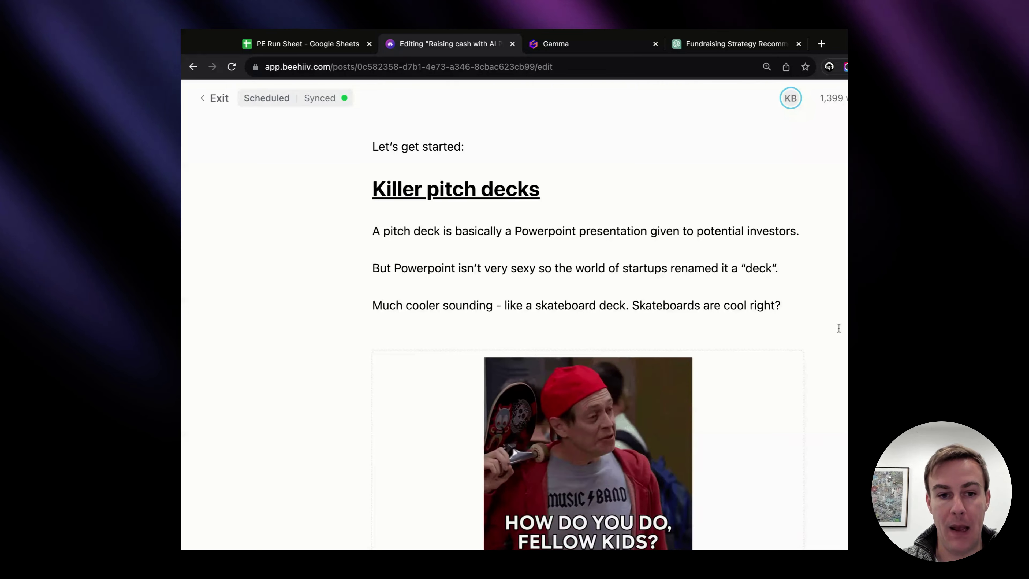
Read the newsletter draft's "Killer pitch decks" section and open its "preexisting pitch deck templates" link.
scroll(839, 328, "down", 5)
scroll(839, 328, "down", 4)
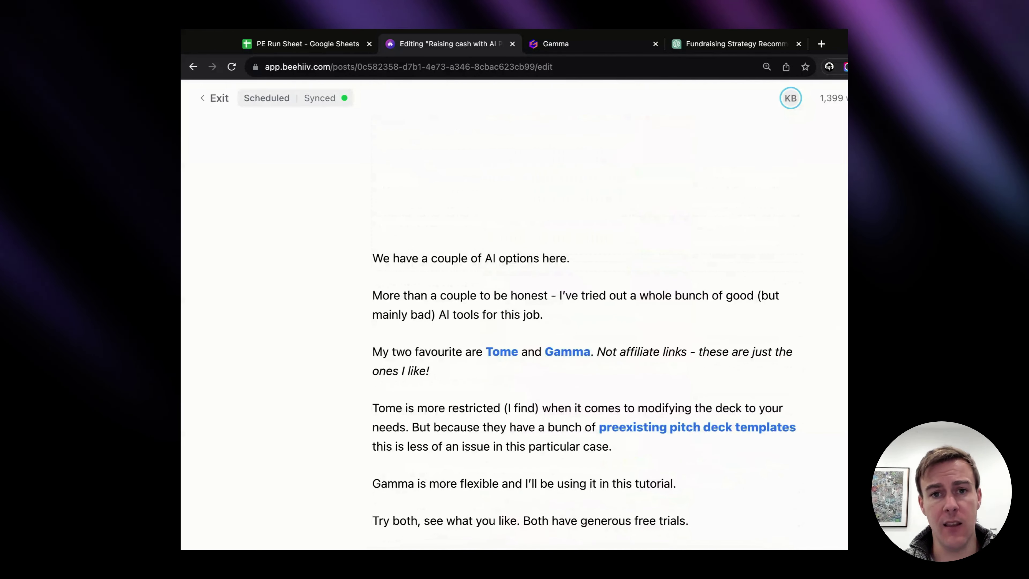
scroll(584, 330, "down", 2)
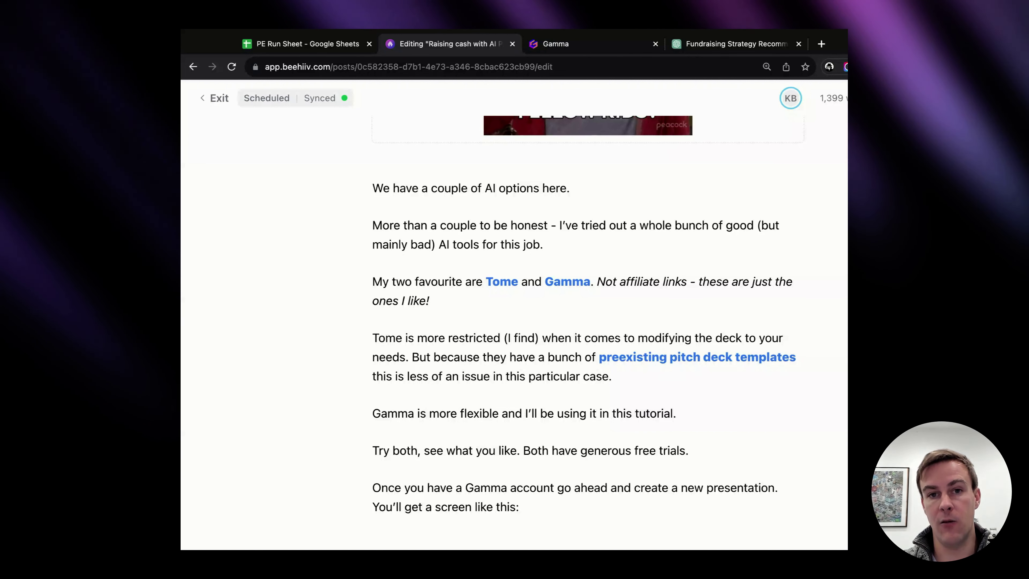
scroll(583, 325, "down", 1)
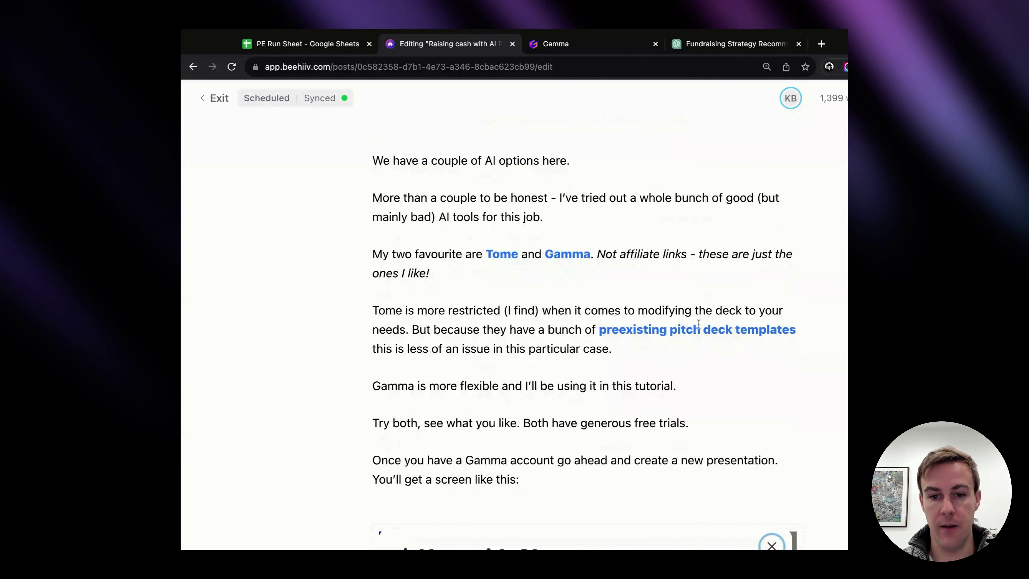
left_click(691, 333)
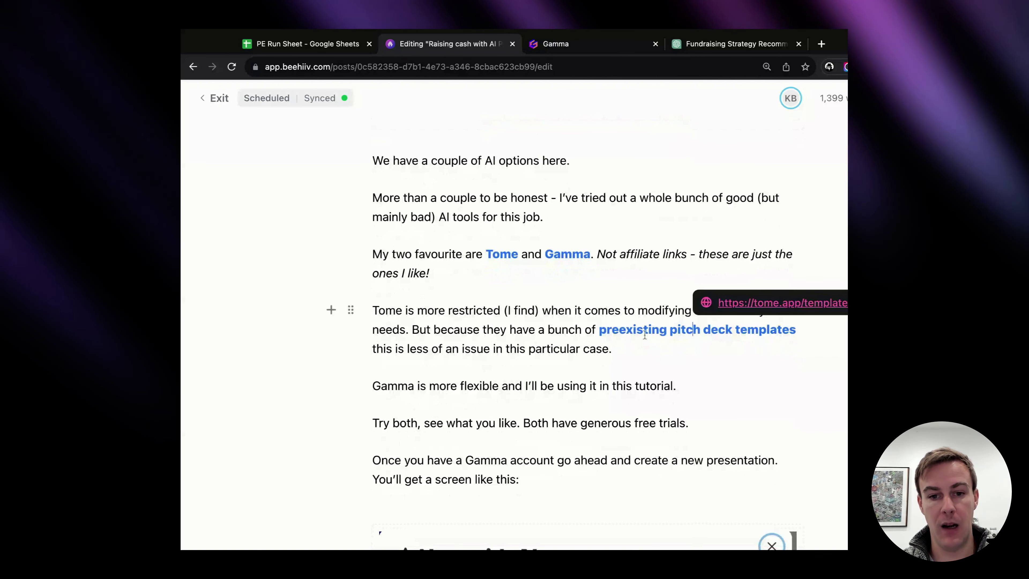
left_click(770, 310)
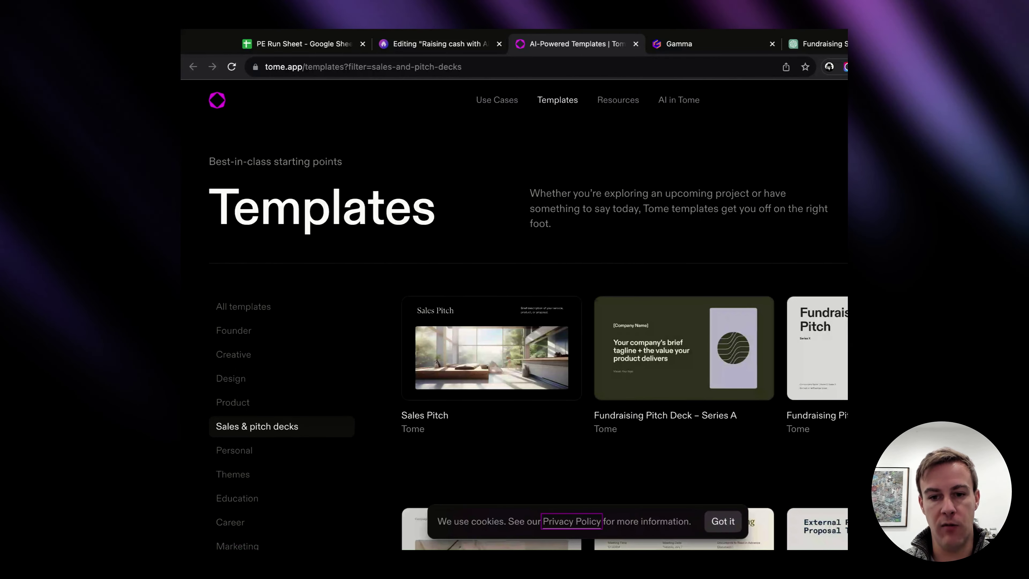
Browse Tome's Sales & pitch decks templates, including the fundraising and seed round decks.
scroll(515, 324, "down", 3)
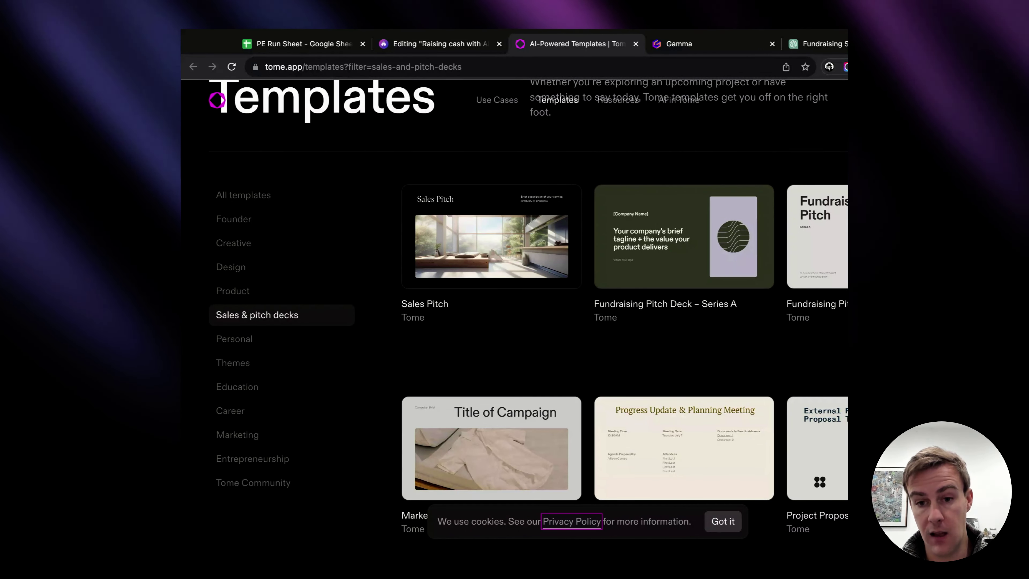
scroll(591, 284, "down", 2)
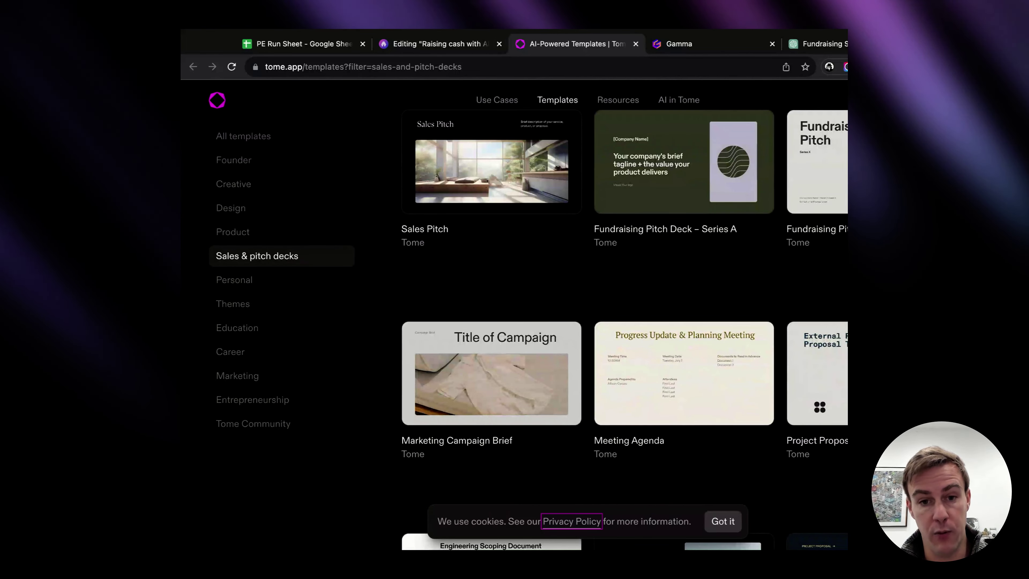
scroll(648, 284, "down", 5)
scroll(747, 431, "down", 2)
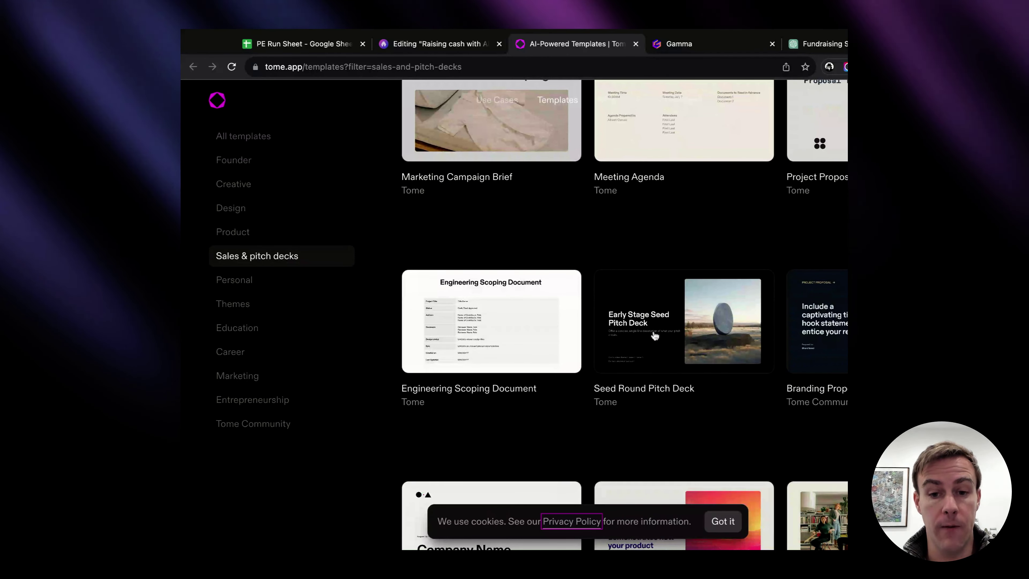
scroll(655, 336, "up", 1)
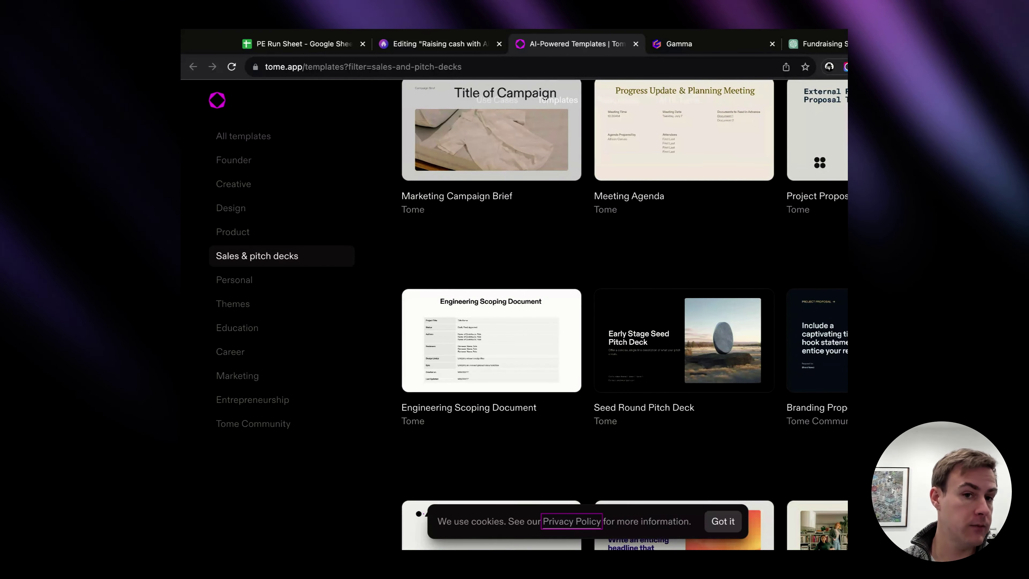
scroll(655, 336, "up", 1)
scroll(605, 200, "up", 10)
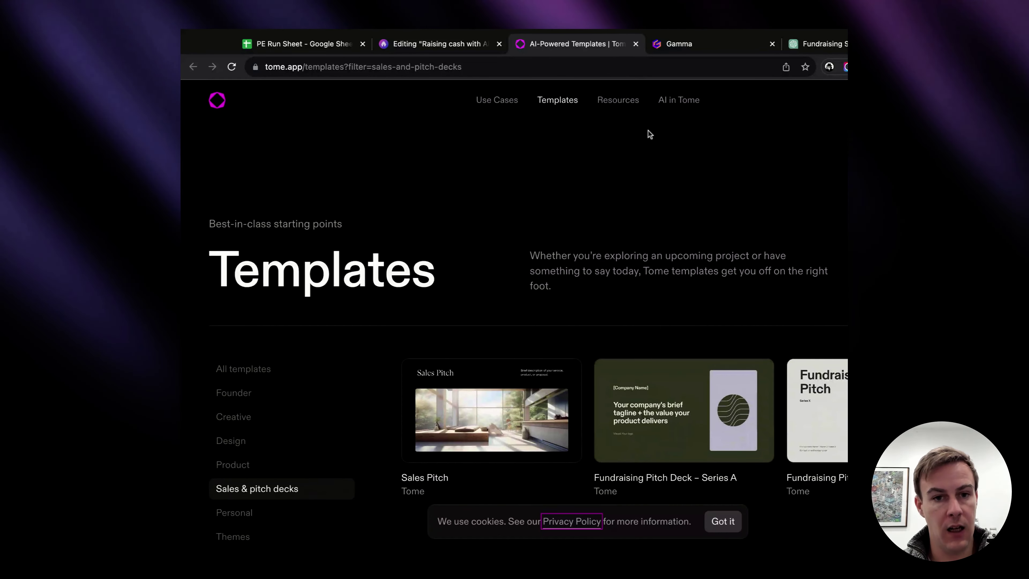
Switch to Gamma, start a new AI creation with Text transform, and review its instructions and slide content.
left_click(459, 42)
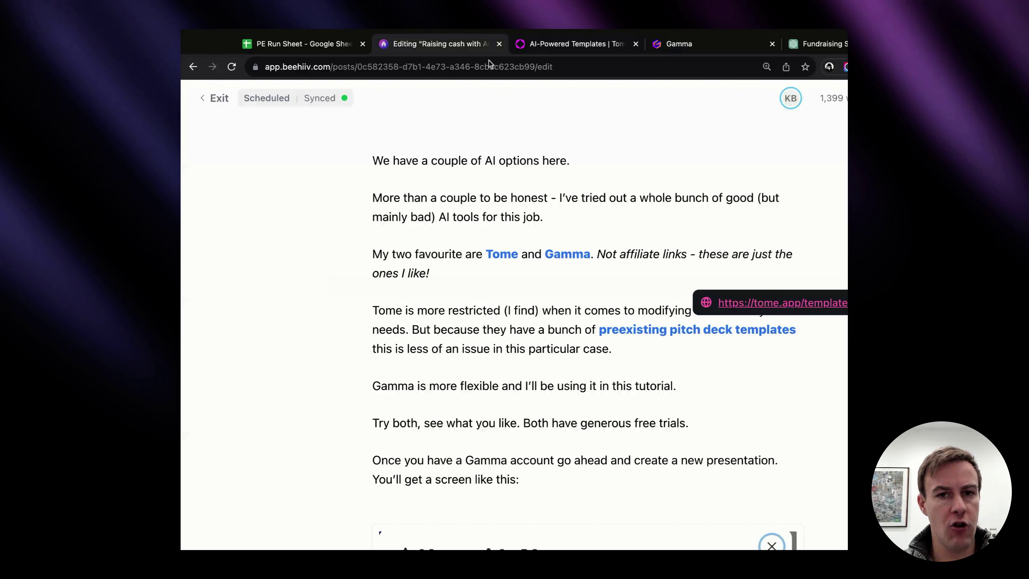
left_click(786, 198)
scroll(733, 110, "down", 3)
left_click(680, 47)
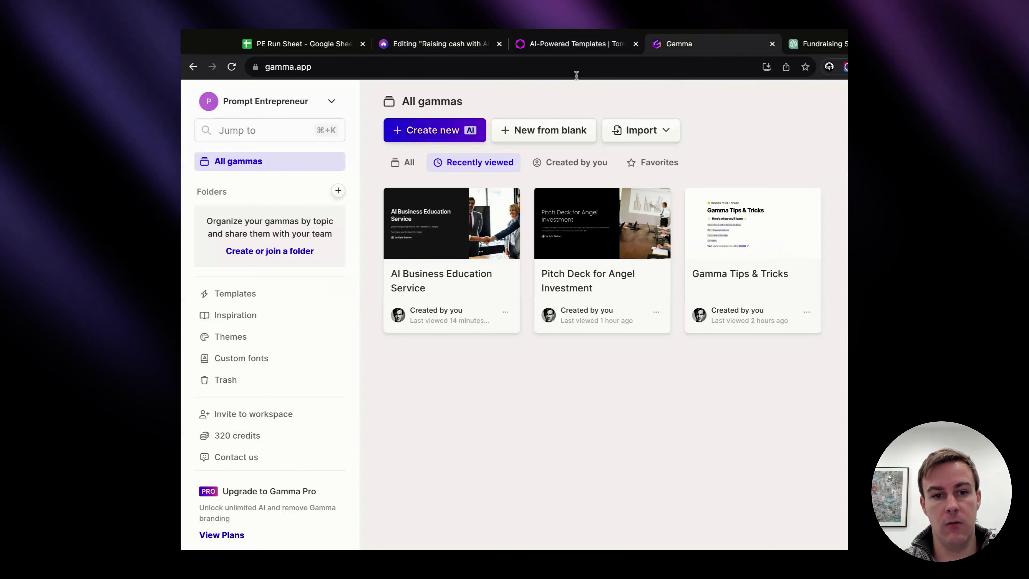
left_click(447, 136)
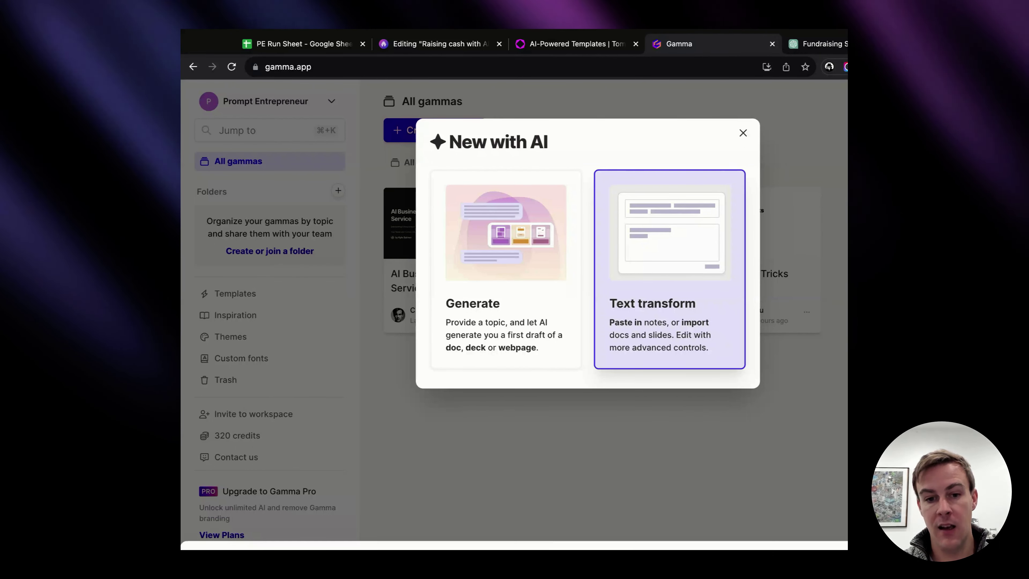
left_click(669, 284)
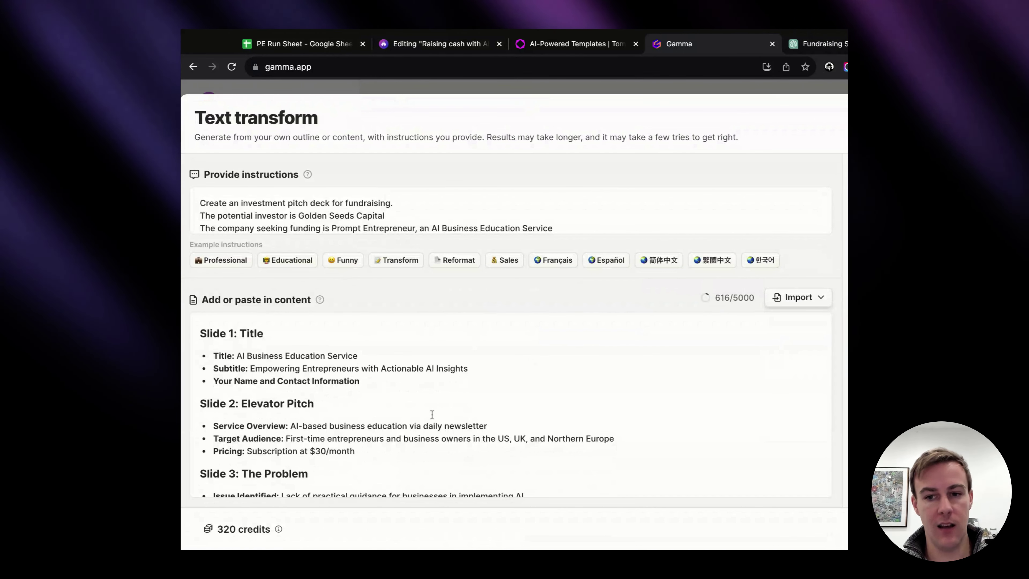
scroll(433, 413, "down", 3)
scroll(432, 413, "up", 3)
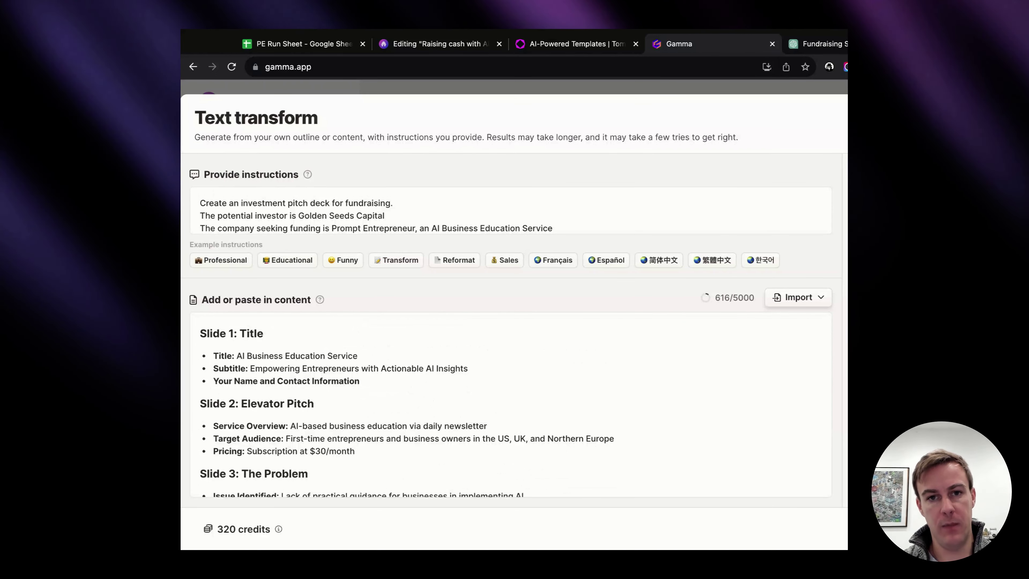
Return to the newsletter draft in beehiiv and read how to prepare the pitch deck contents with the ChatGPT prompt.
left_click(384, 52)
scroll(488, 312, "down", 10)
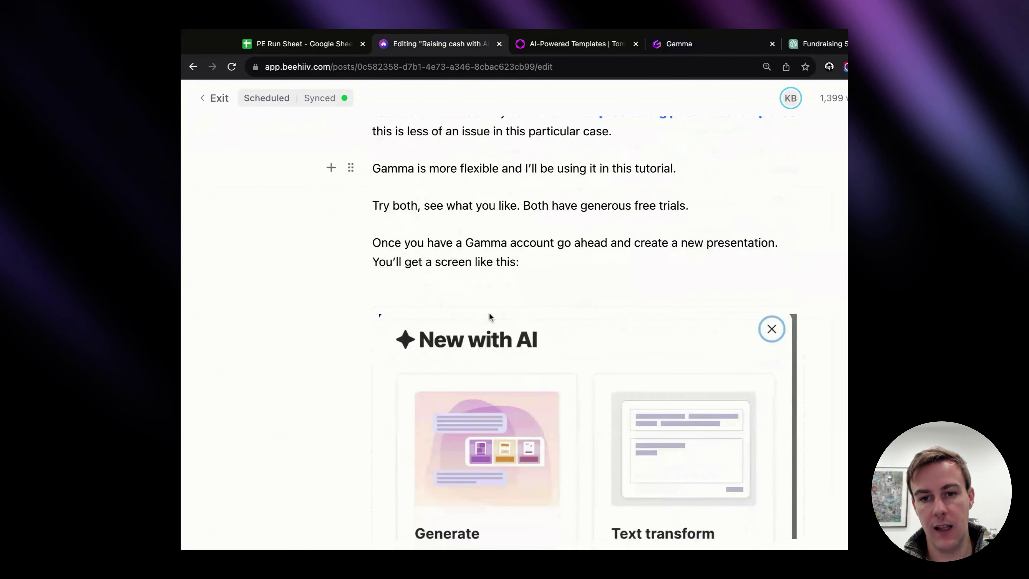
scroll(587, 312, "down", 6)
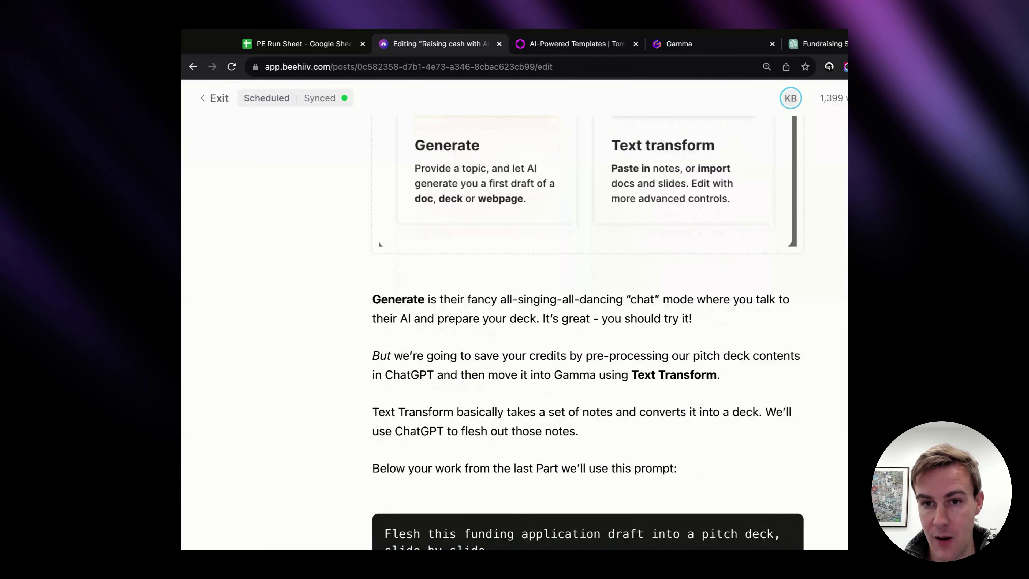
scroll(801, 172, "down", 3)
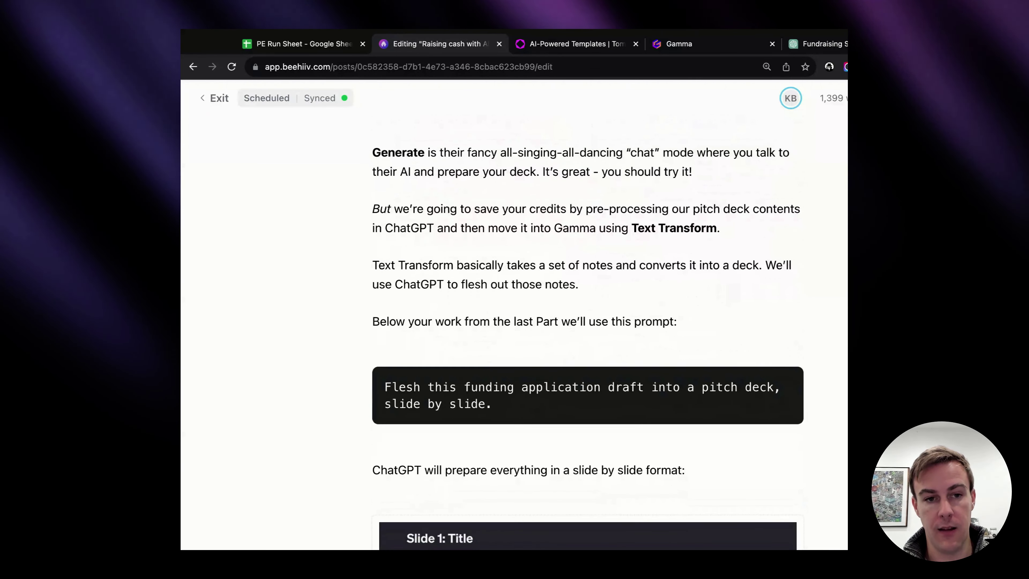
scroll(801, 172, "up", 2)
scroll(801, 172, "down", 1)
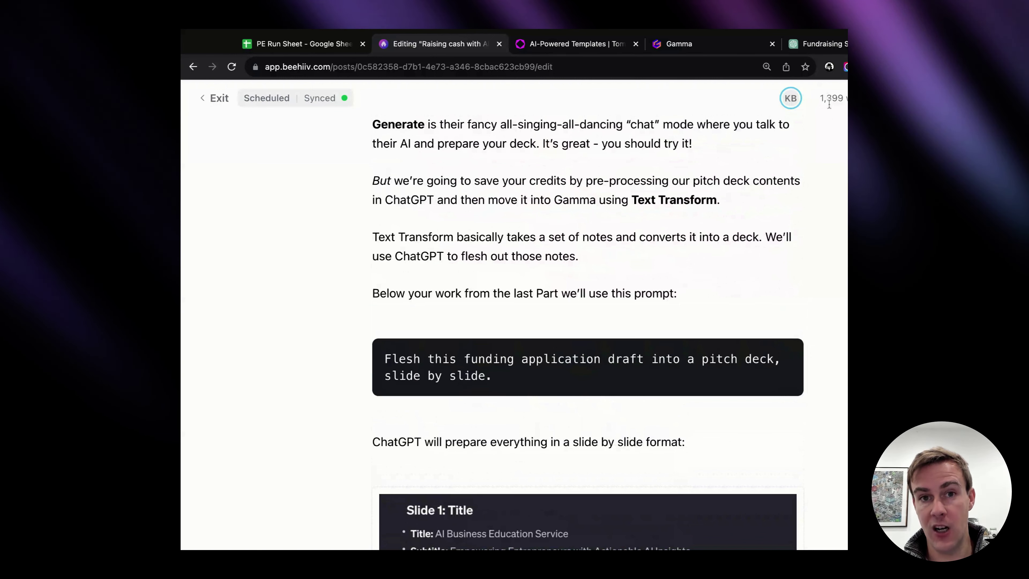
scroll(596, 218, "down", 1)
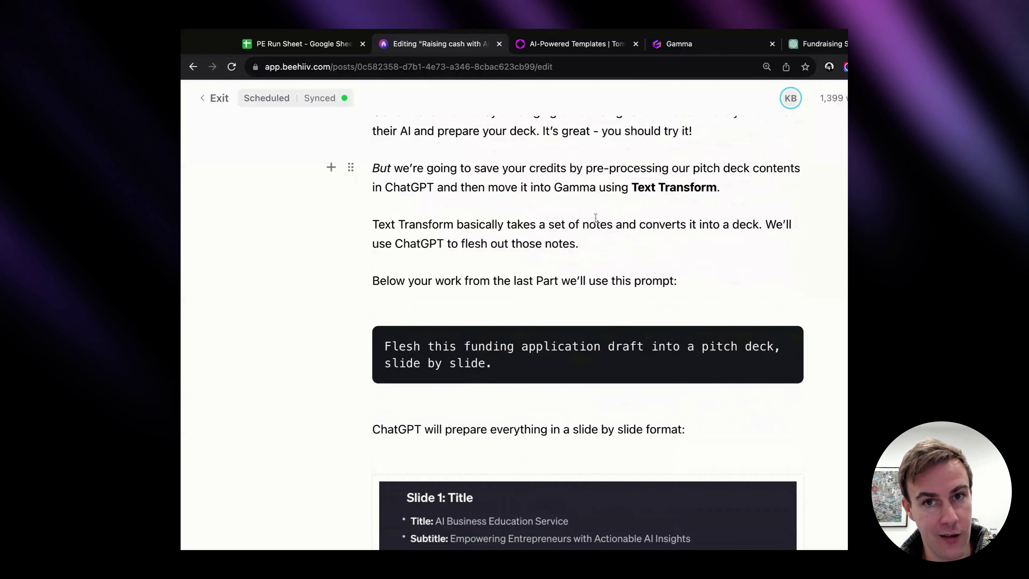
scroll(595, 218, "down", 3)
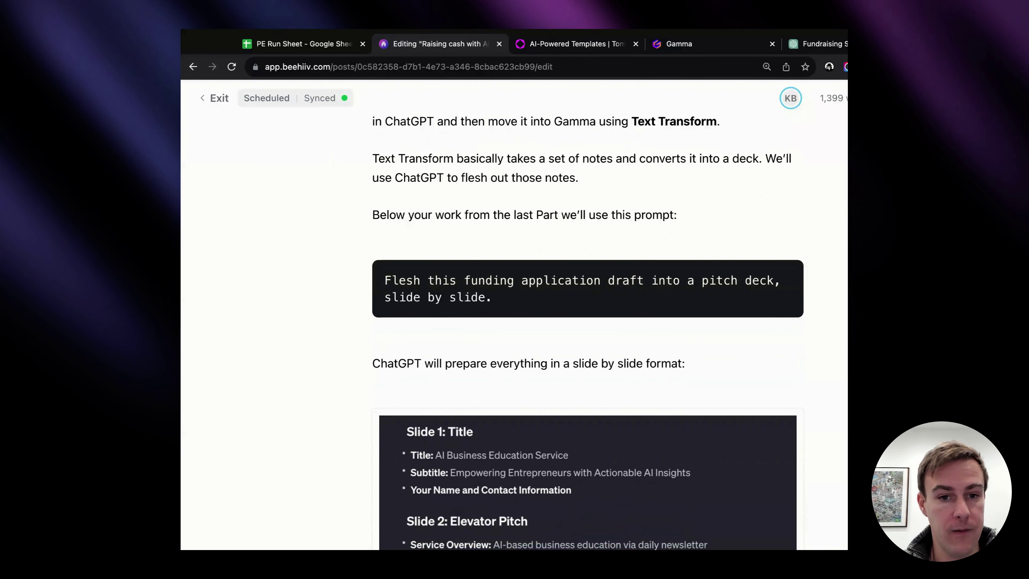
scroll(596, 218, "down", 2)
scroll(588, 332, "up", 1)
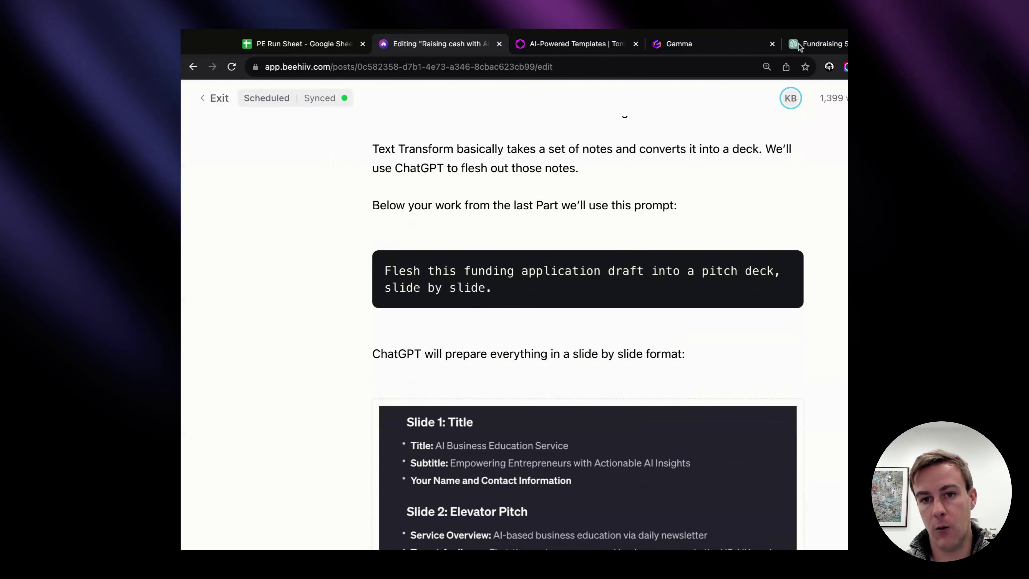
Switch to the fundraising conversation in ChatGPT and examine the prompt asking for a slide-by-slide pitch deck.
key("super+5")
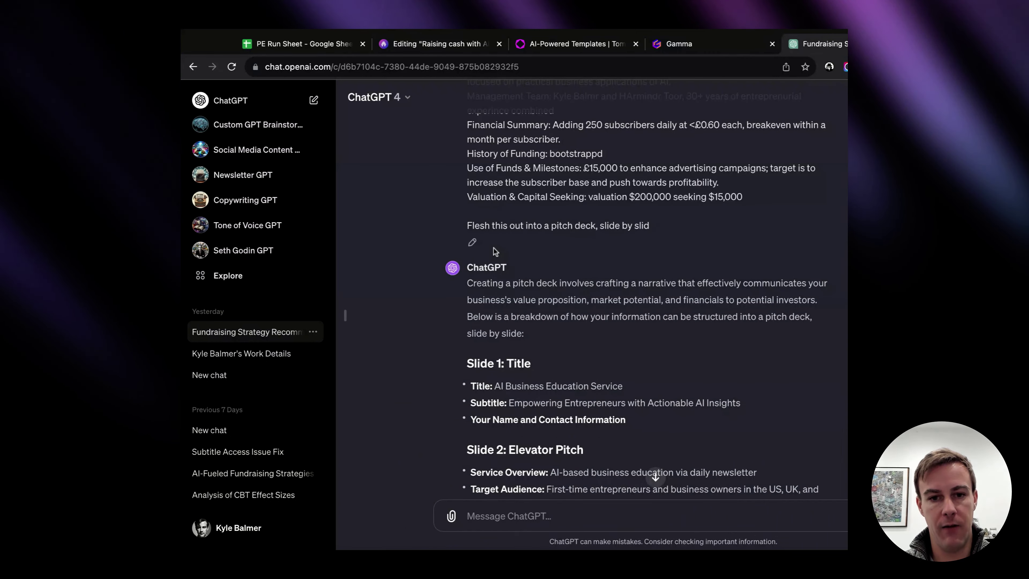
scroll(493, 249, "up", 1)
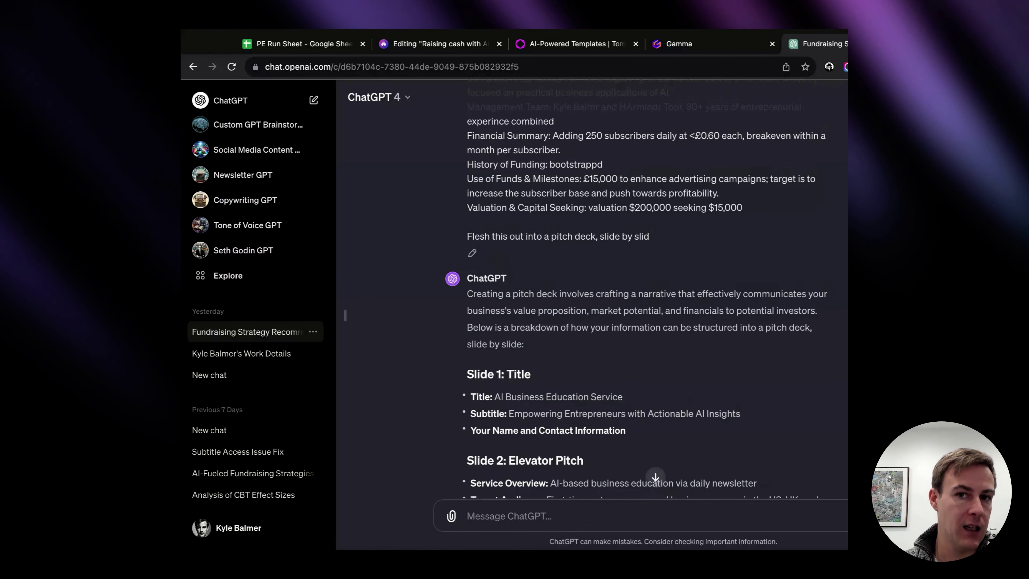
scroll(648, 284, "up", 6)
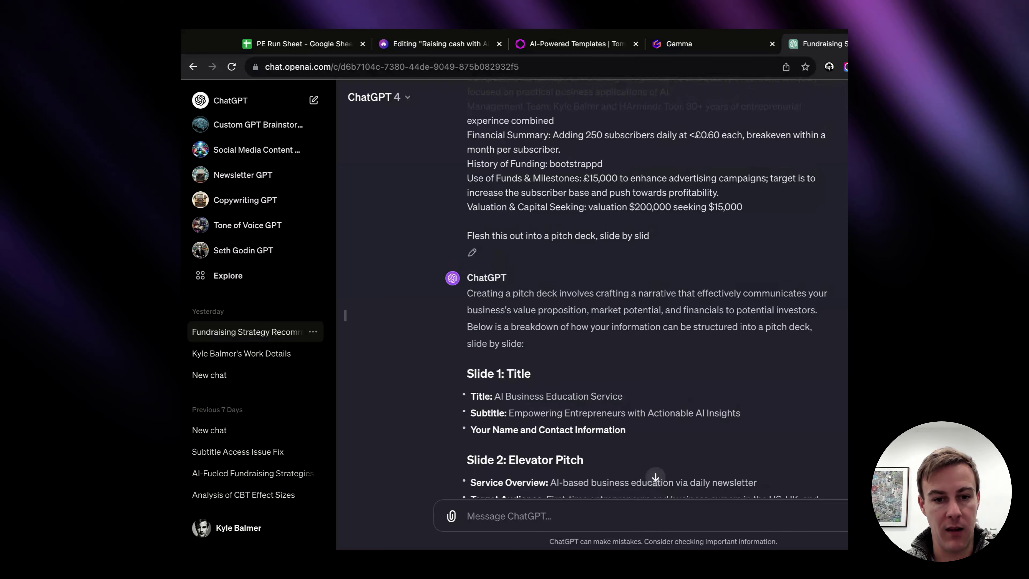
scroll(472, 171, "up", 4)
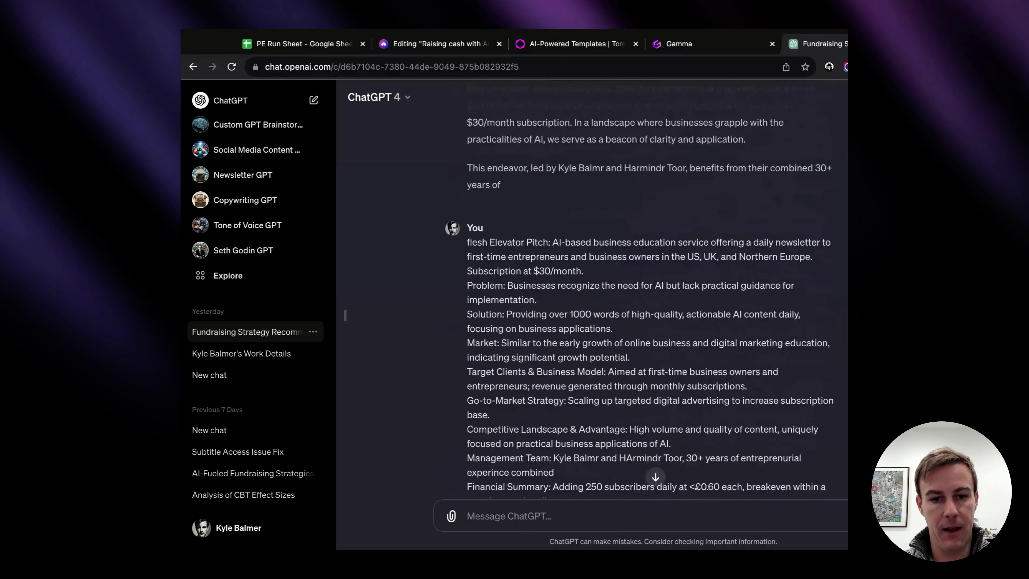
scroll(471, 171, "down", 4)
left_click_drag(470, 149, 594, 304)
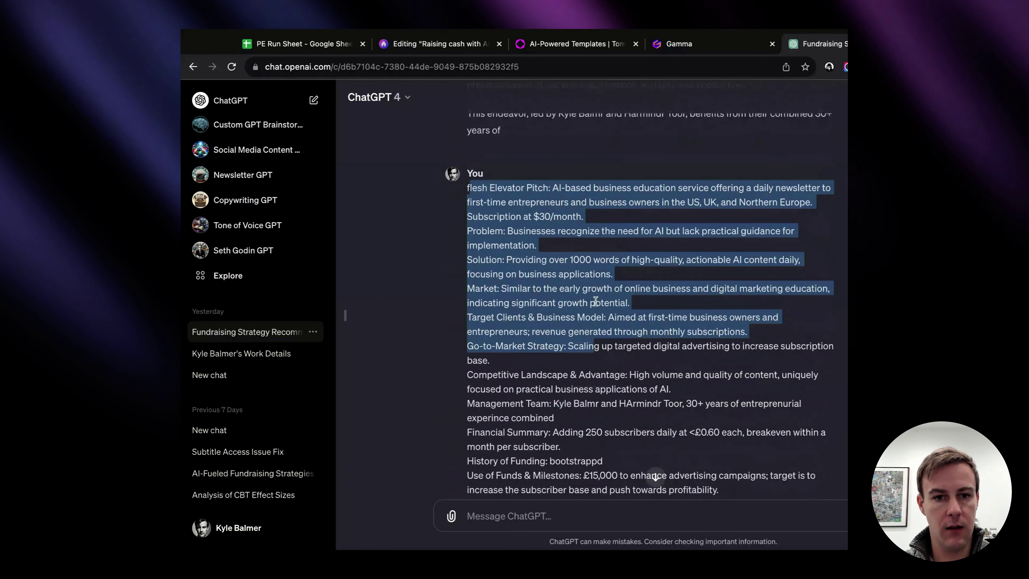
Find the "Funding Application Draft" reply earlier in the conversation, highlight its heading and review its bullet points.
scroll(595, 303, "up", 5)
scroll(595, 300, "up", 15)
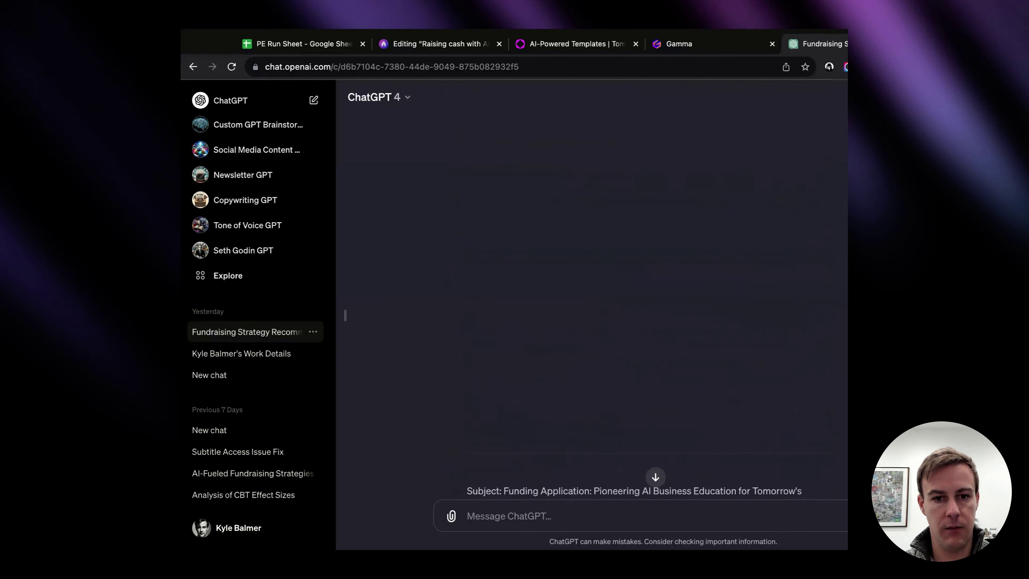
left_click(655, 477)
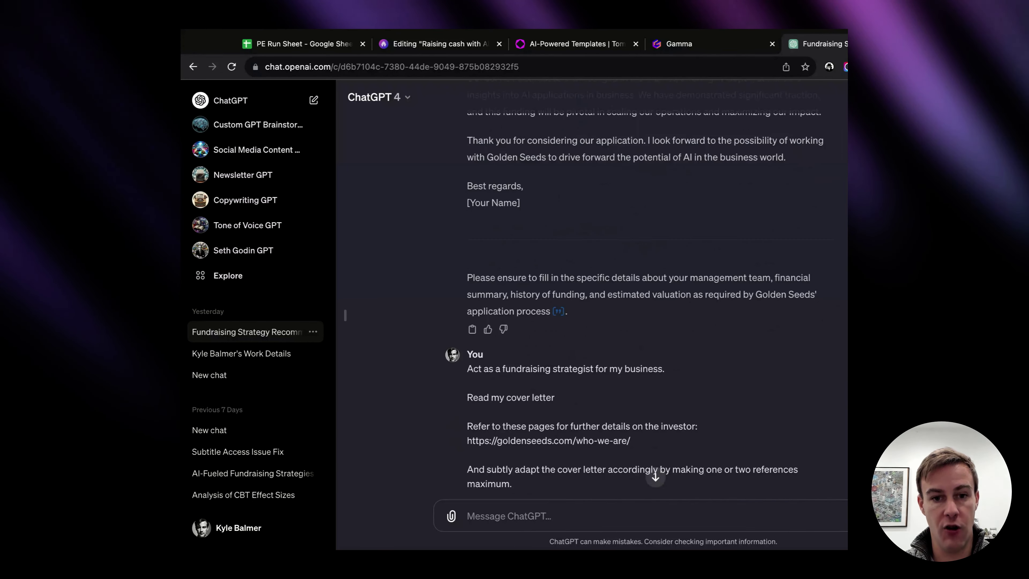
scroll(655, 477, "up", 7)
scroll(656, 478, "up", 9)
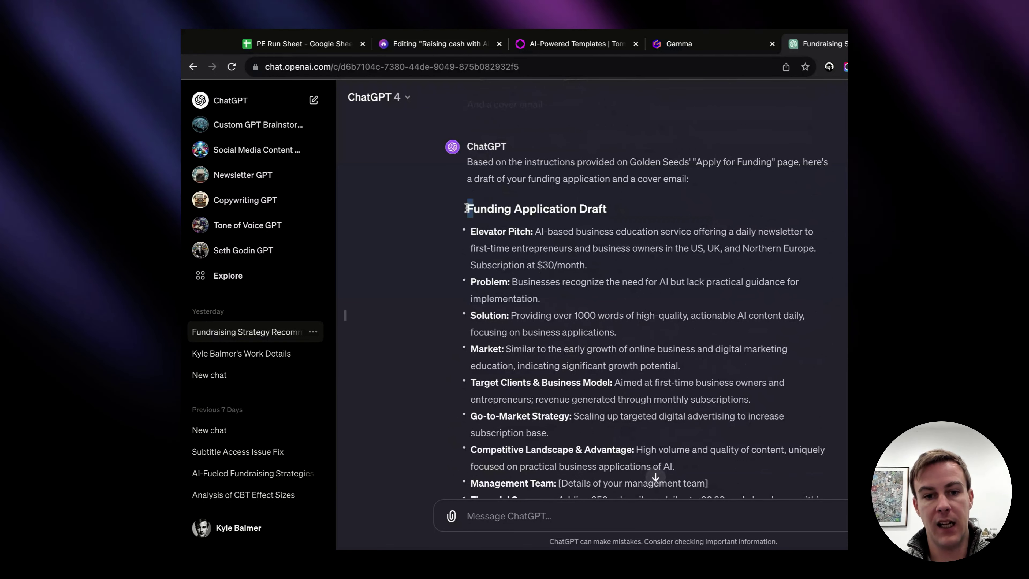
left_click_drag(468, 210, 608, 210)
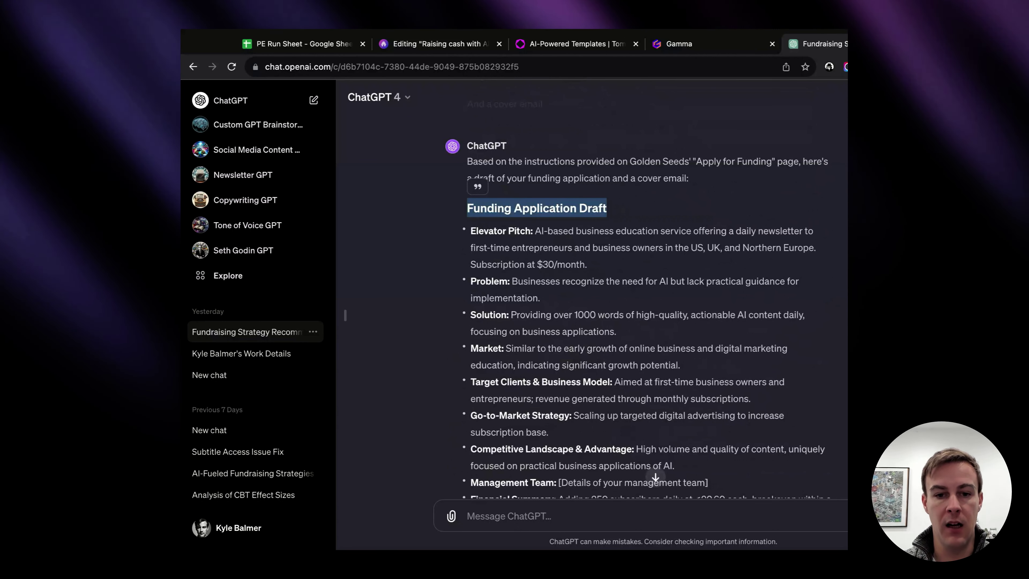
scroll(656, 446, "down", 1)
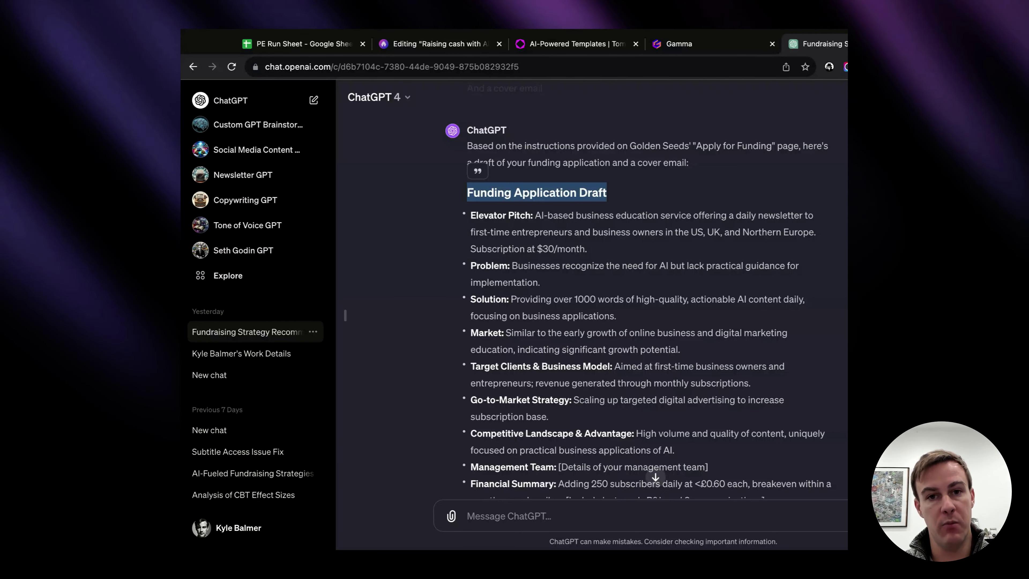
left_click(732, 371)
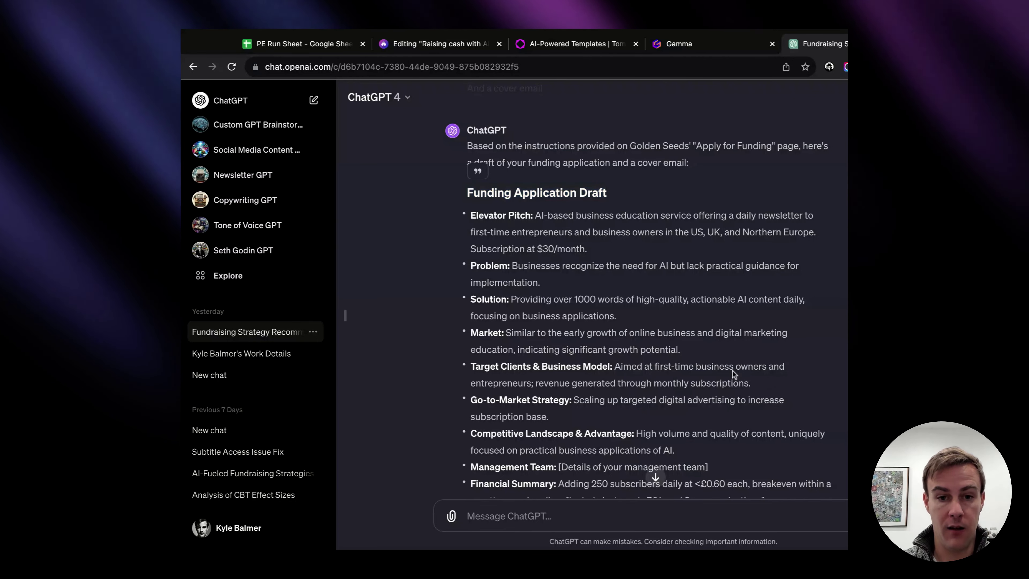
scroll(732, 371, "down", 1)
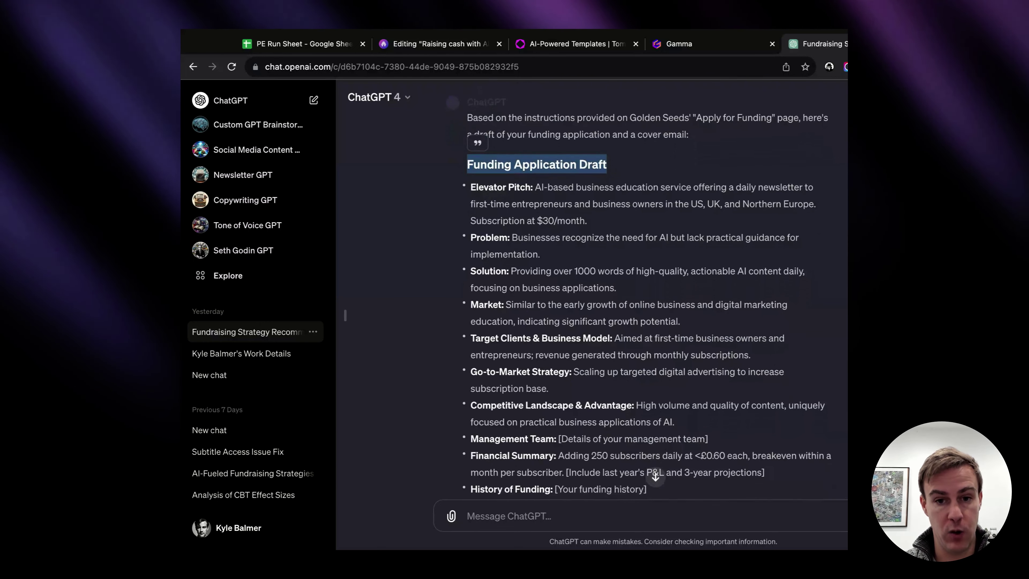
scroll(648, 304, "down", 15)
scroll(582, 223, "down", 10)
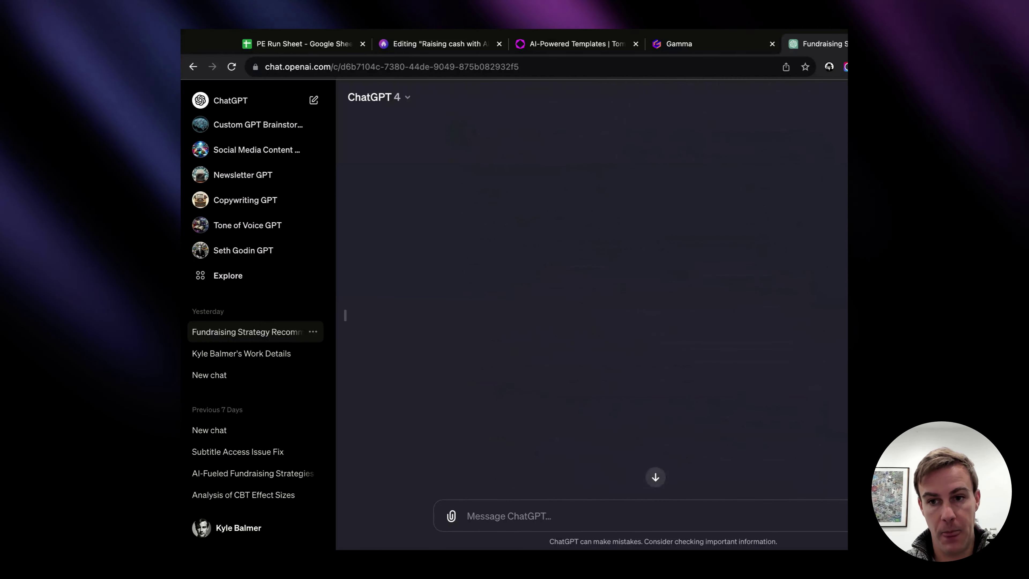
Find the prompt asking to flesh the draft out into a pitch deck and review ChatGPT's slide-by-slide outline.
scroll(582, 223, "down", 4)
scroll(582, 223, "up", 2)
scroll(582, 223, "down", 8)
scroll(582, 223, "down", 15)
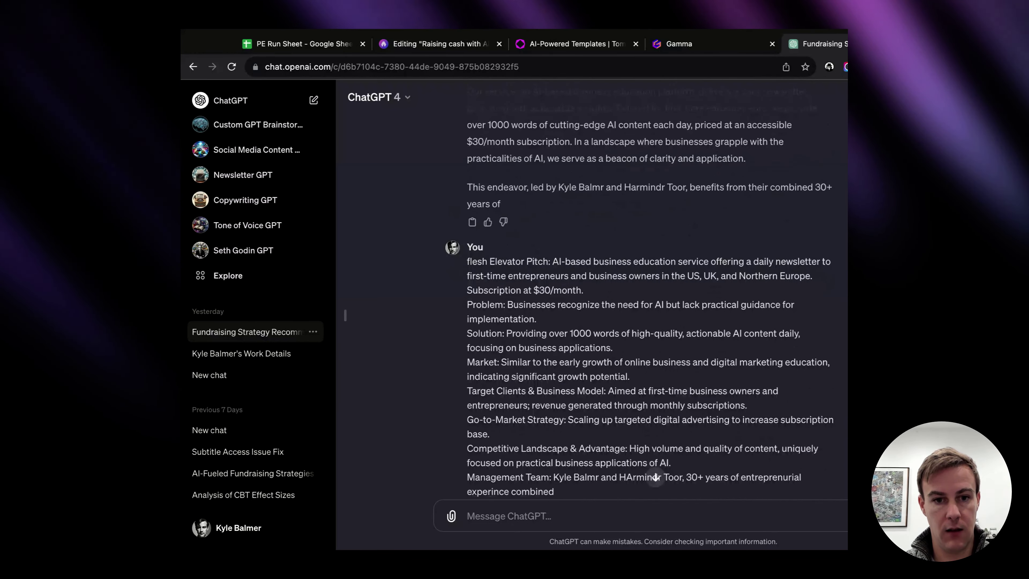
scroll(582, 223, "up", 1)
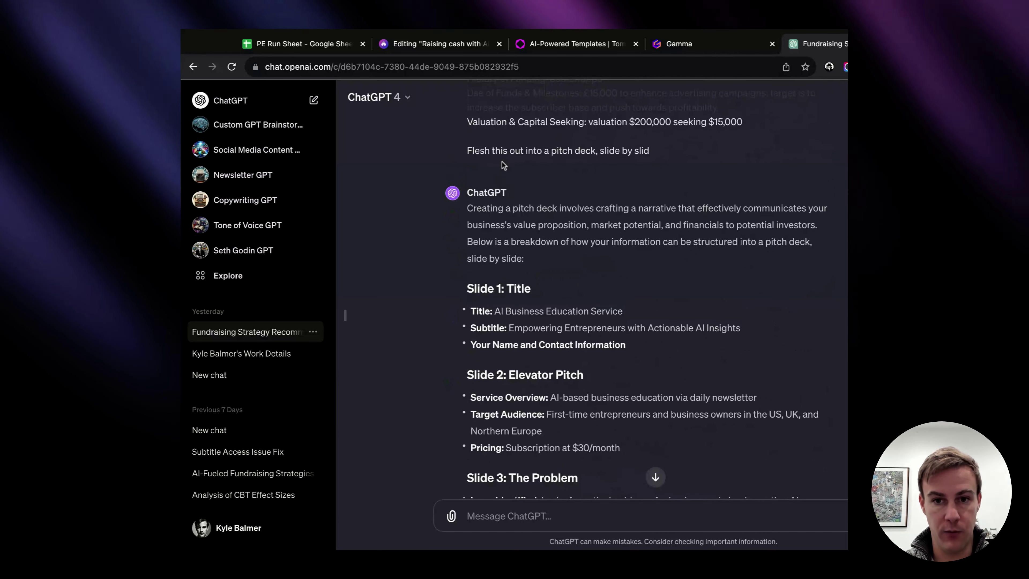
scroll(584, 219, "down", 12)
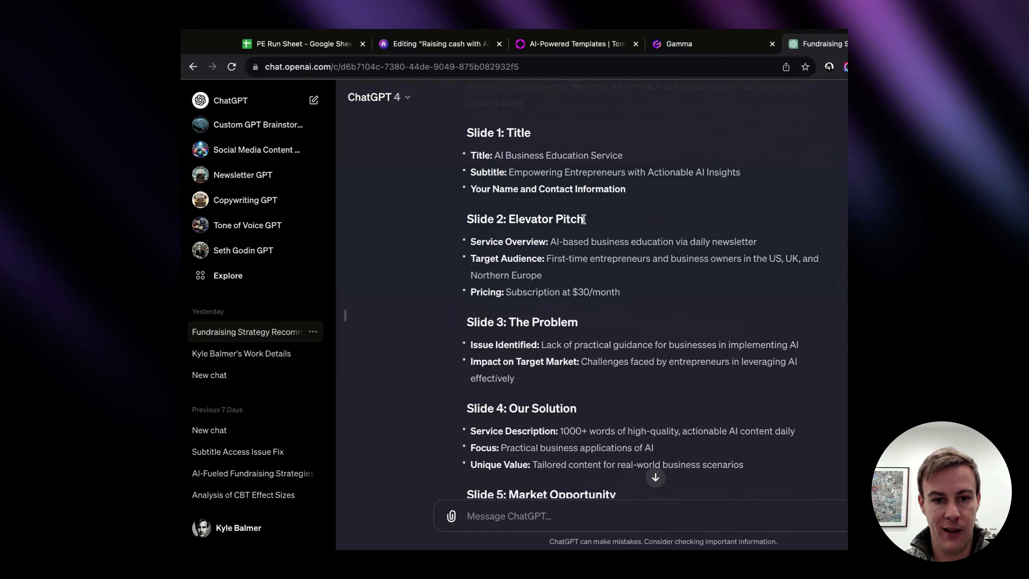
scroll(583, 218, "down", 2)
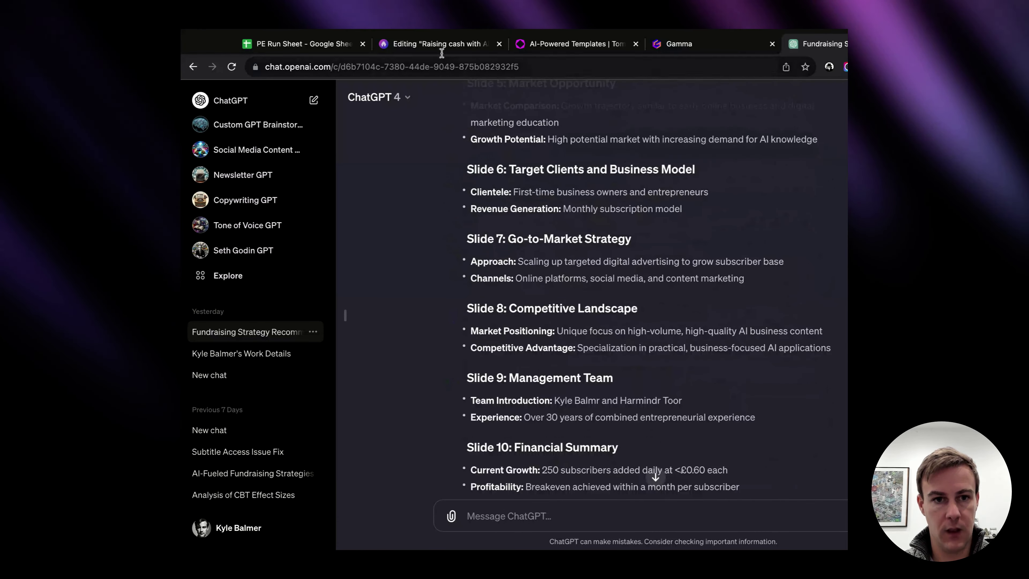
Check the pitch deck prompt in the beehiiv newsletter, return to ChatGPT and highlight the start of the Slide 1 content.
left_click(445, 45)
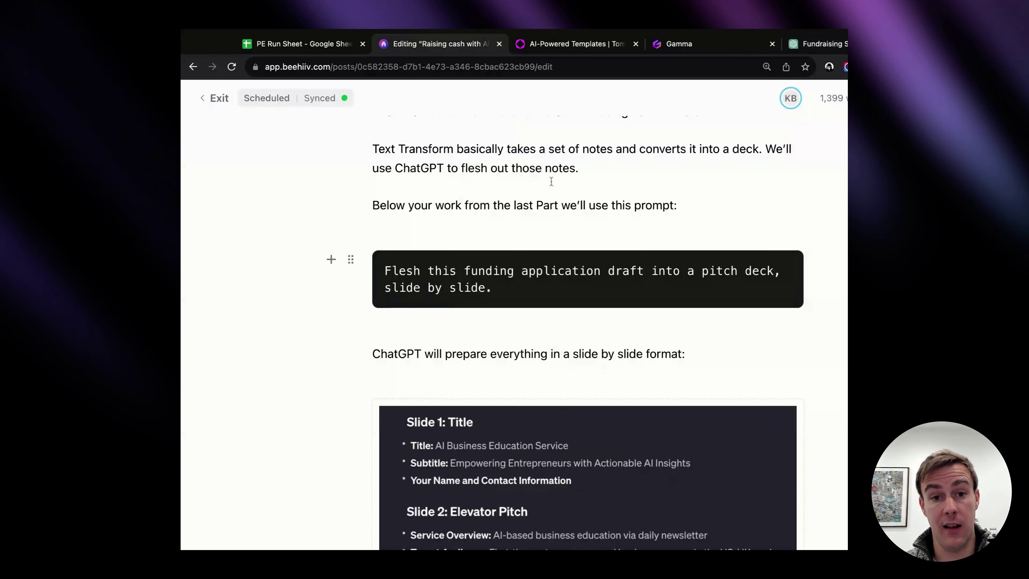
left_click(815, 47)
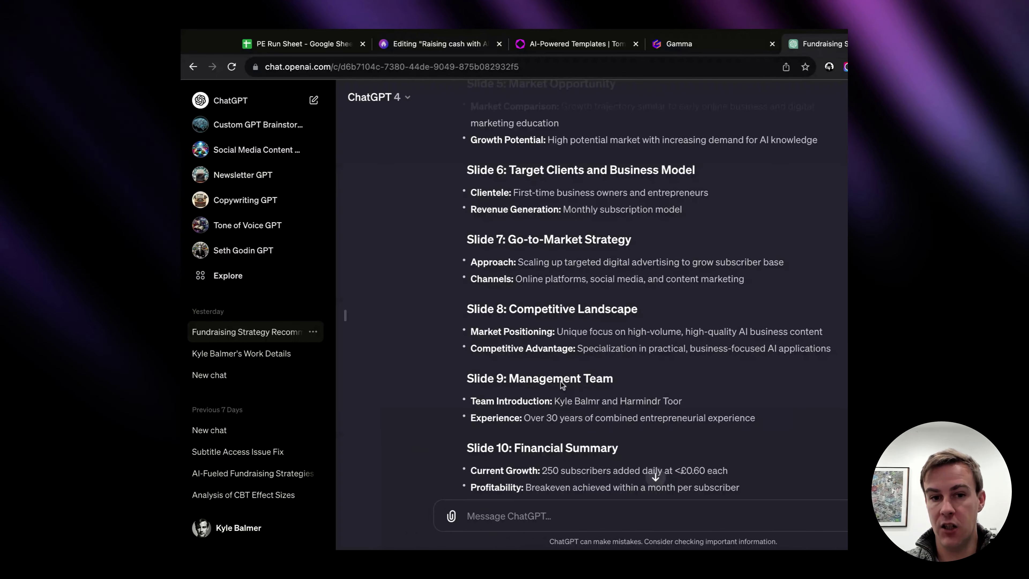
scroll(561, 382, "up", 12)
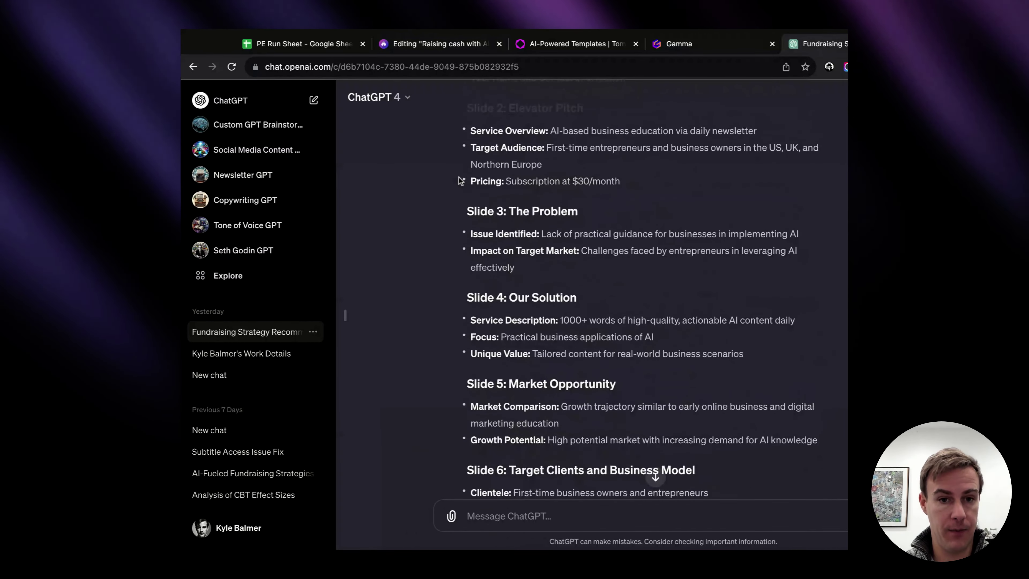
left_click_drag(464, 164, 593, 211)
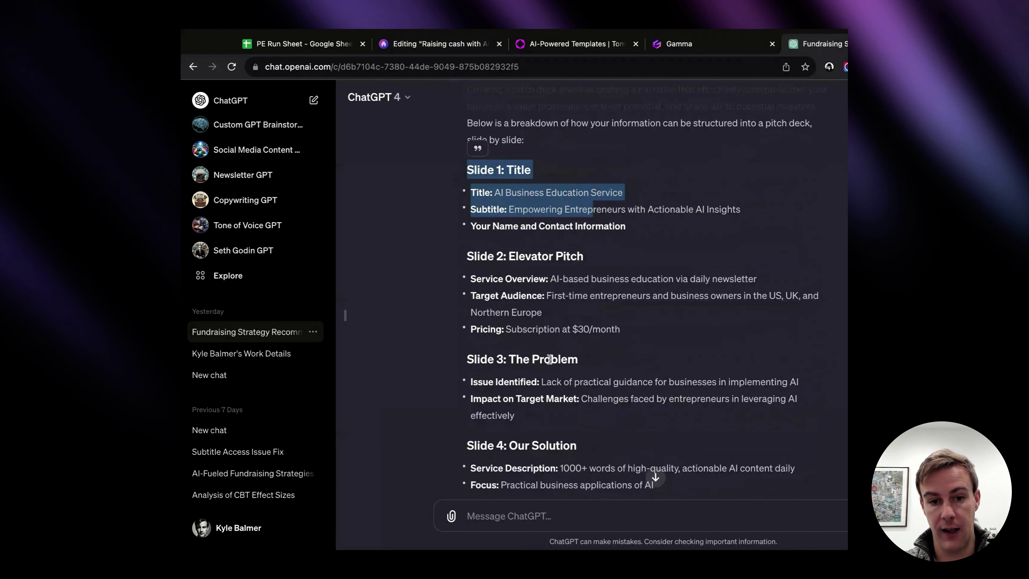
scroll(549, 359, "down", 2)
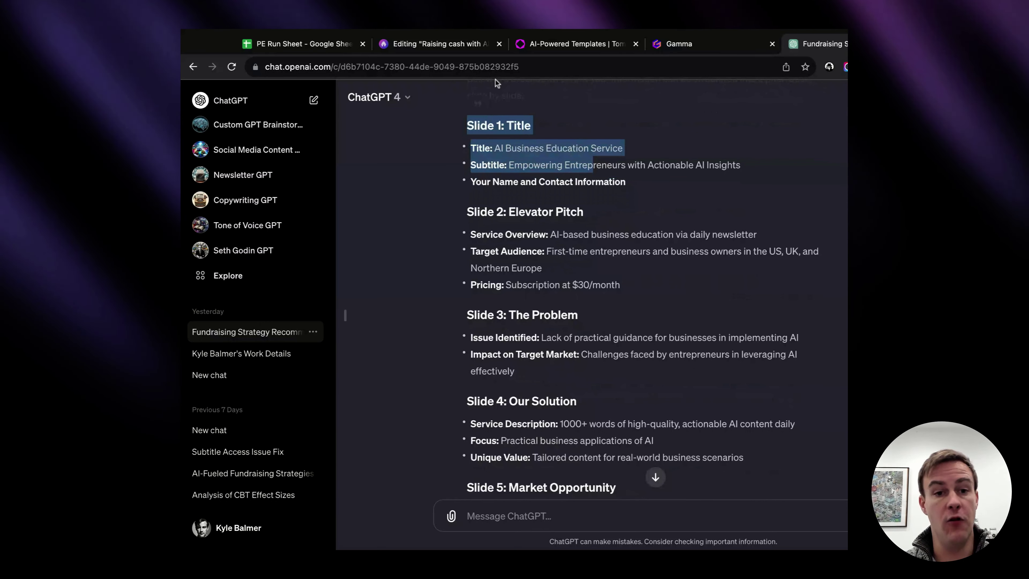
Switch to Gamma's Text transform and review the pasted slide content from Slide 1 through Slide 14.
left_click(654, 36)
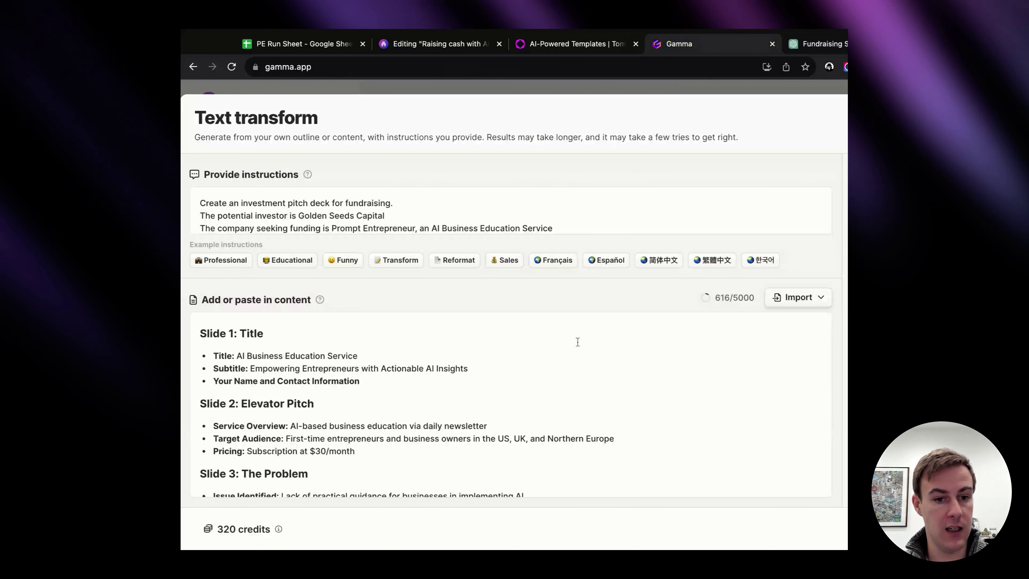
scroll(343, 460, "down", 1)
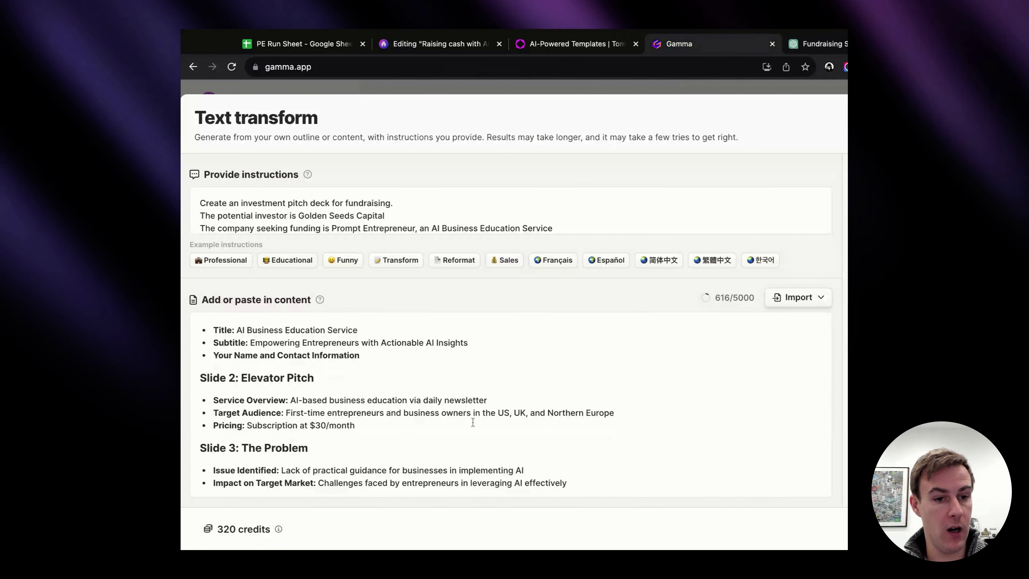
scroll(659, 344, "up", 1)
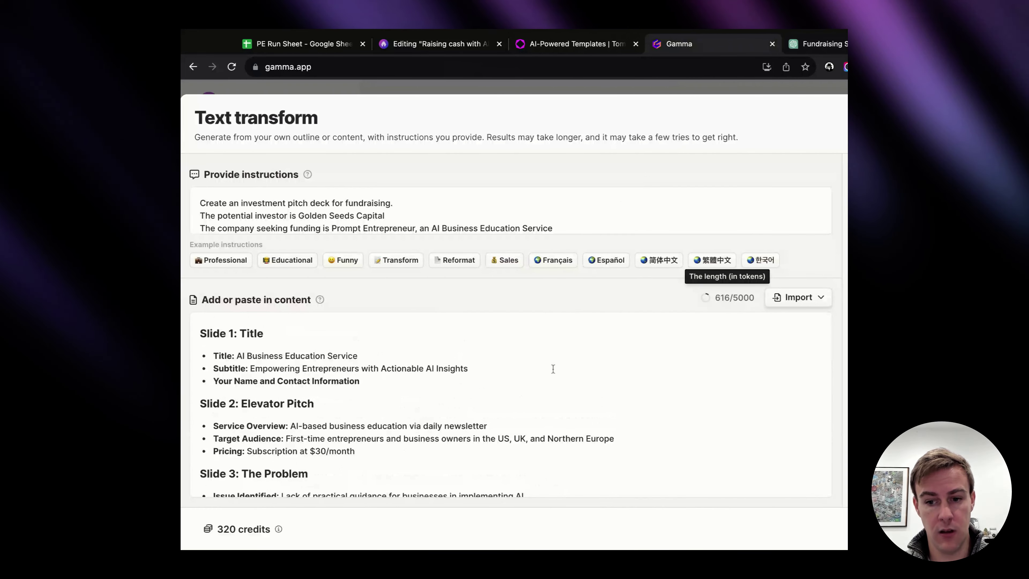
scroll(526, 375, "down", 15)
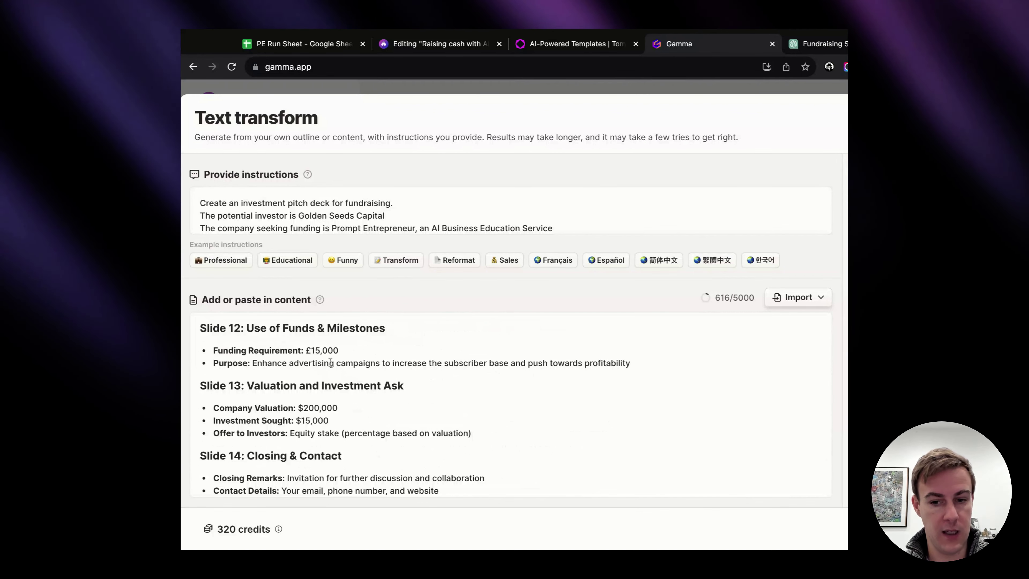
Generate the pitch deck from the pasted content, looking through the theme choices and continuing with a dark theme.
scroll(519, 406, "up", 15)
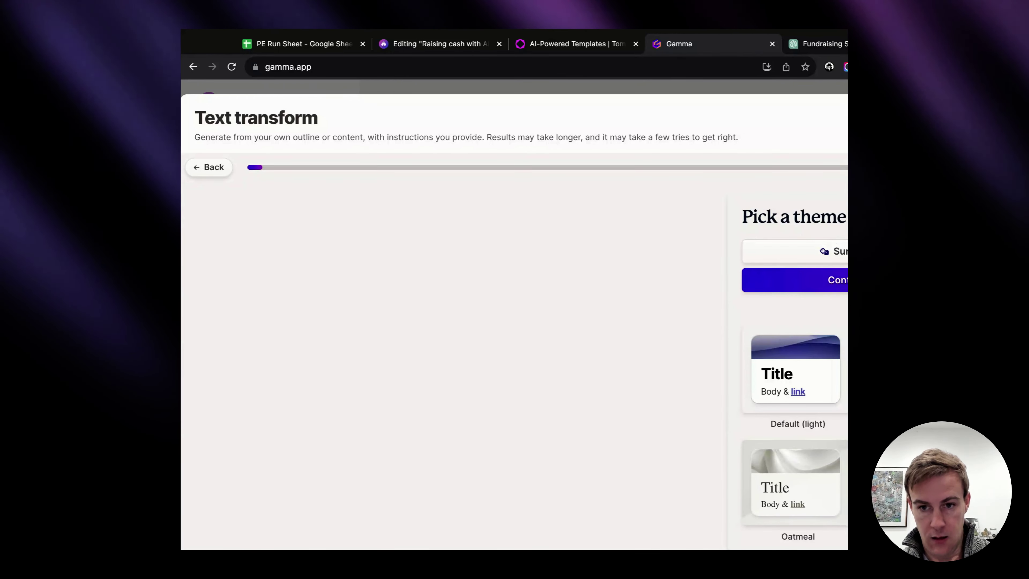
scroll(779, 398, "down", 3)
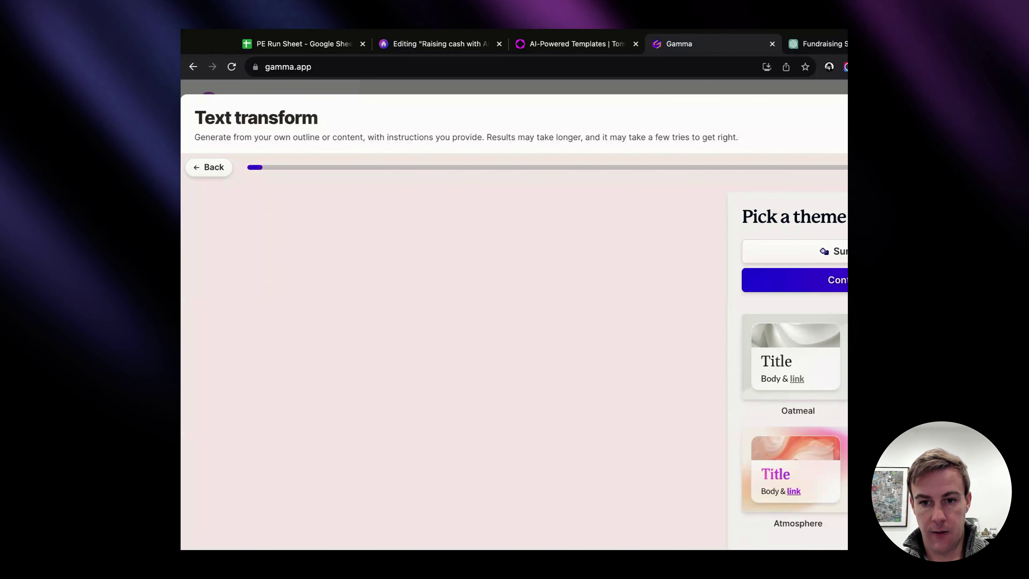
scroll(779, 398, "up", 3)
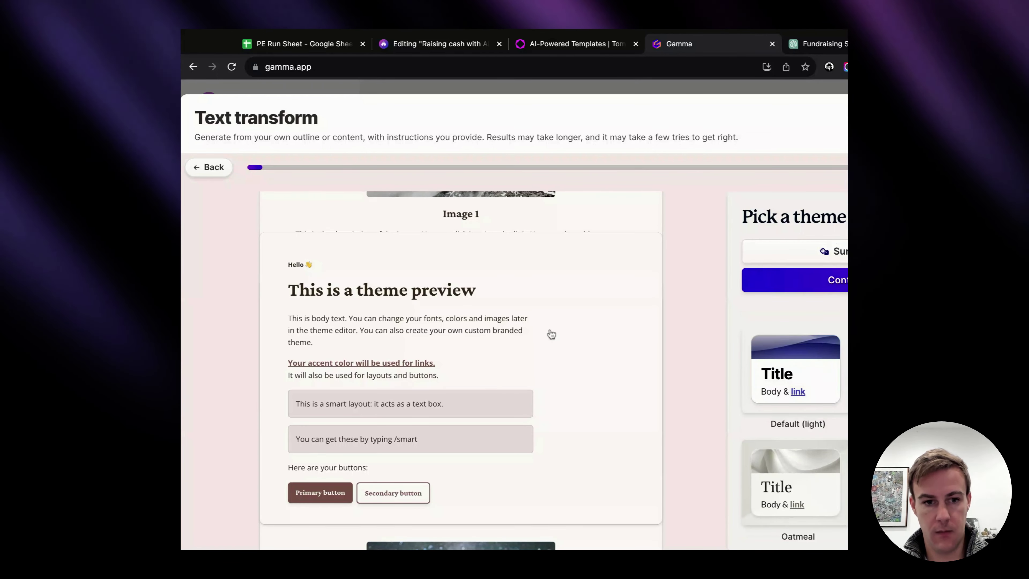
left_click(822, 289)
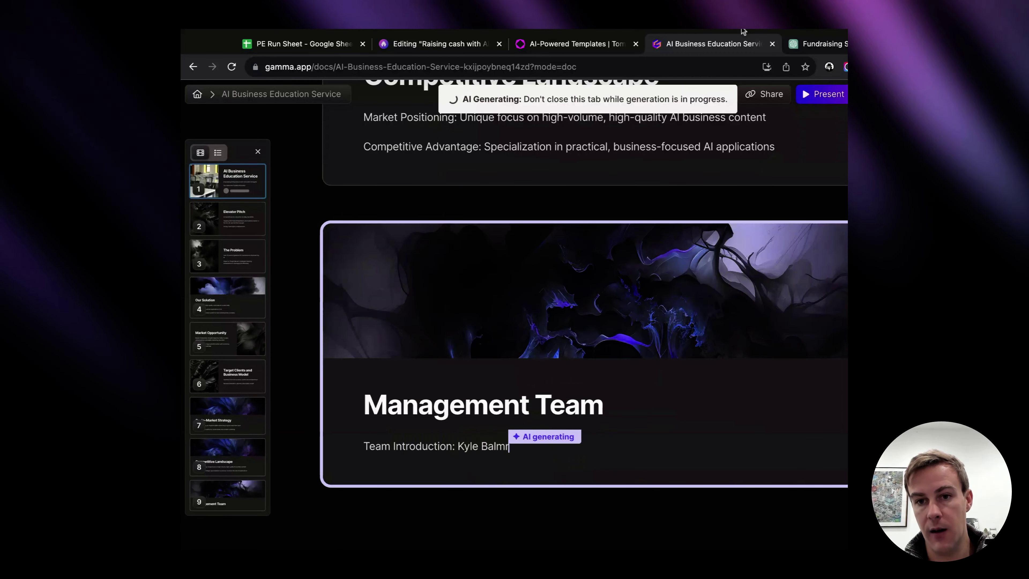
Glance at Tome's pitch deck templates, return to the Gamma deck and review the Valuation and Investment Ask card's AI editing options and the closing card.
left_click(599, 44)
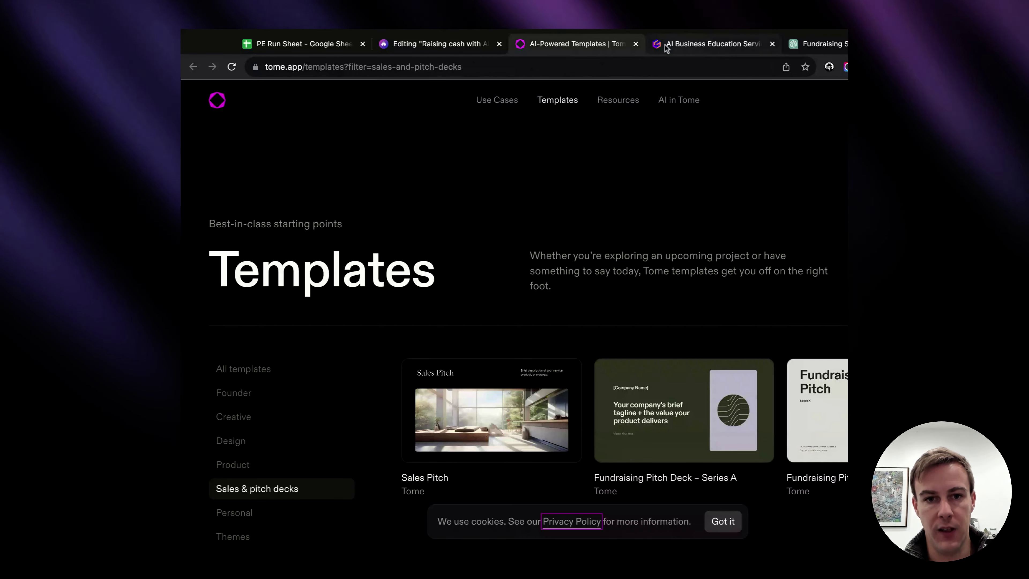
left_click(684, 48)
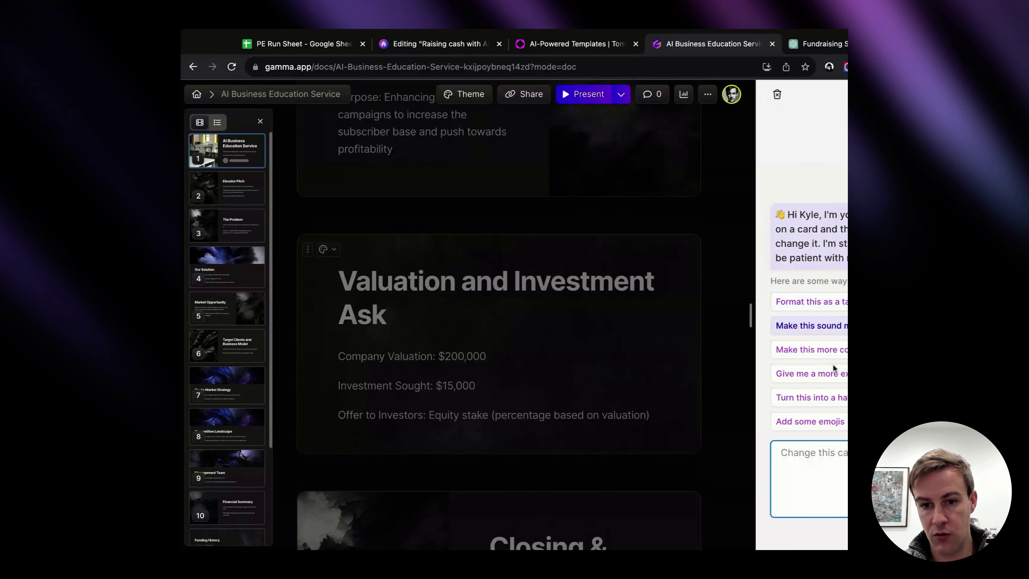
left_click(619, 265)
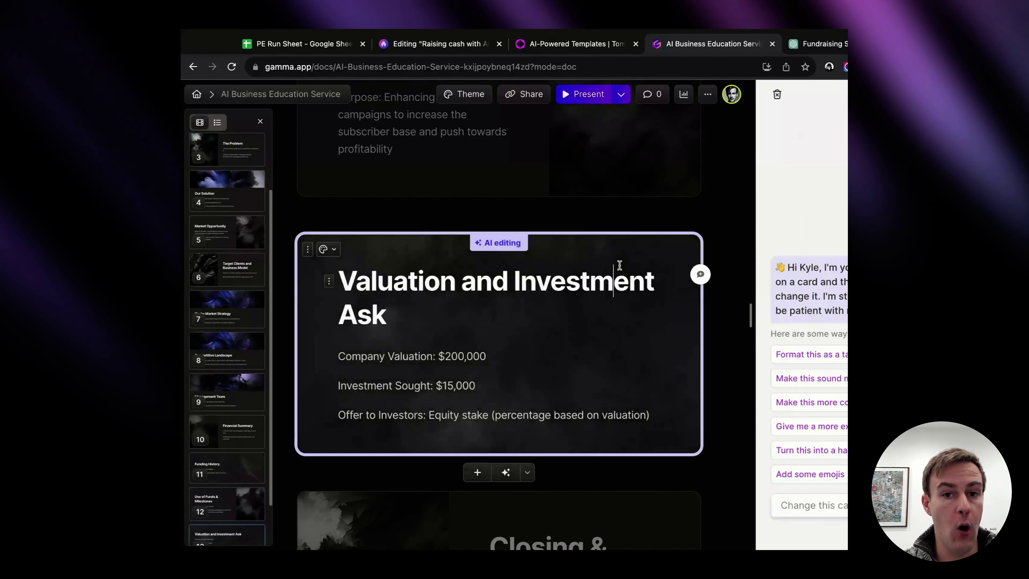
scroll(638, 306, "down", 6)
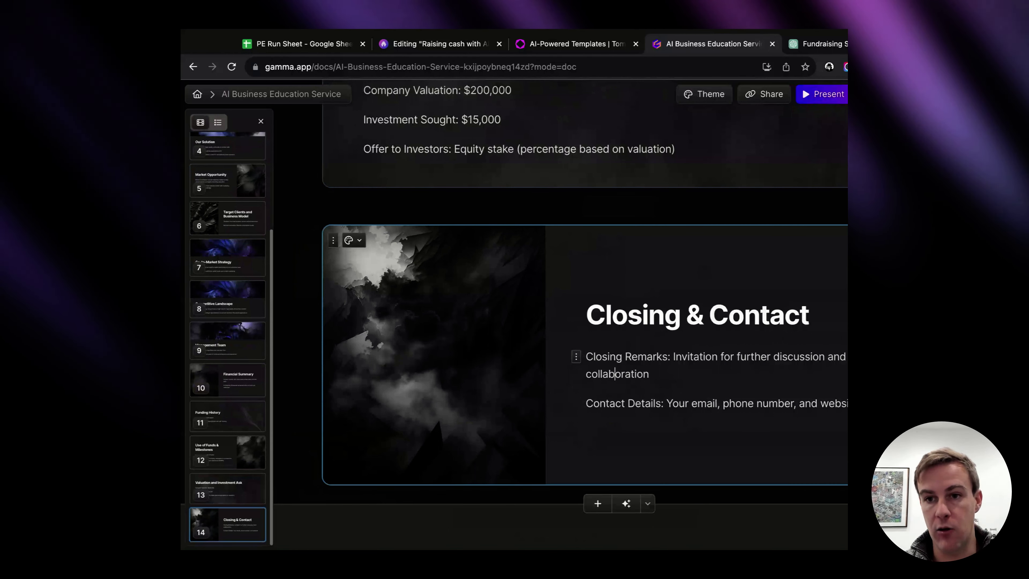
scroll(532, 88, "up", 3)
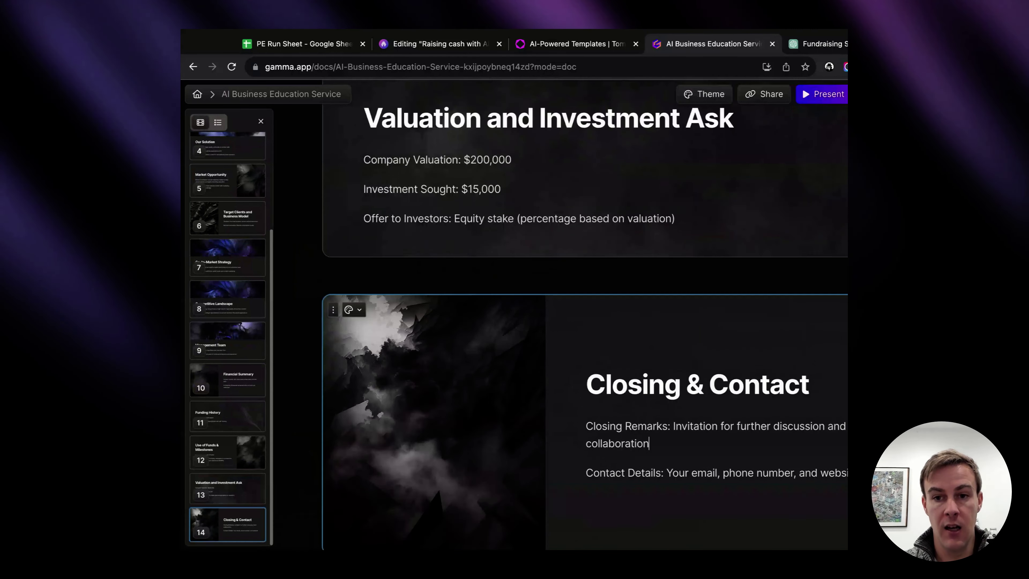
Switch to the beehiiv newsletter draft and read the Gamma Text Transform section through its sample deck slides.
left_click(437, 45)
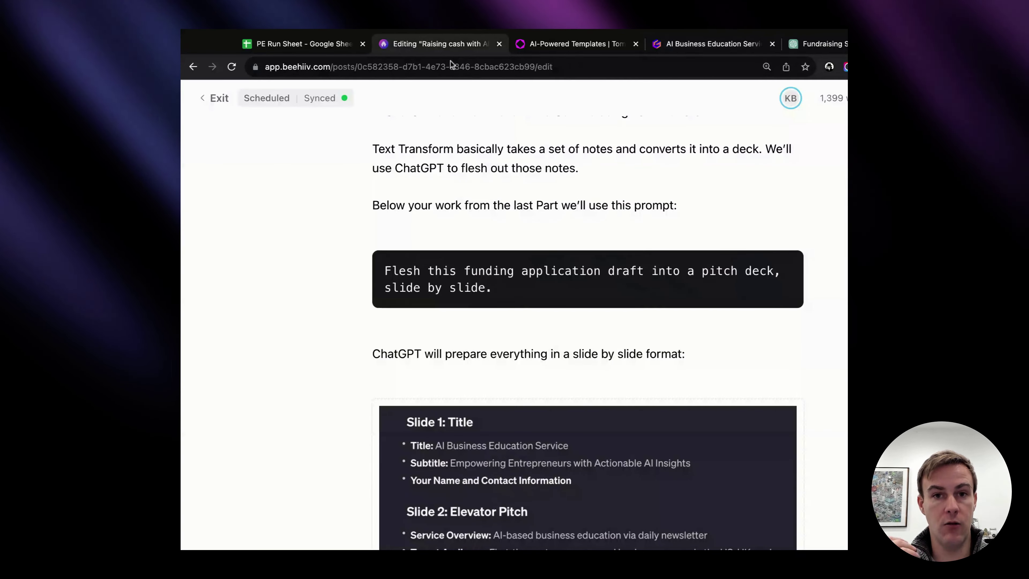
scroll(602, 320, "down", 7)
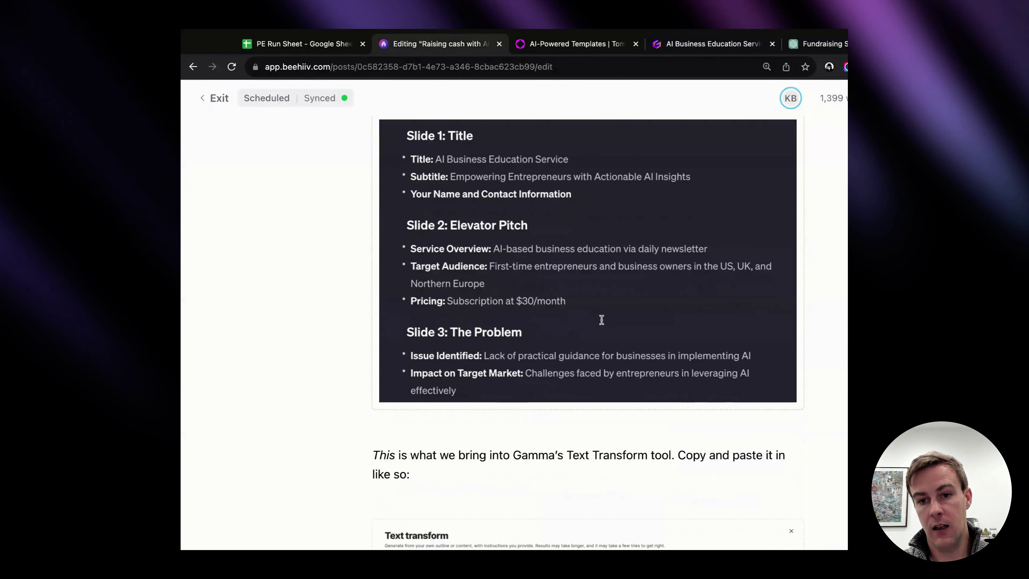
scroll(602, 319, "down", 6)
scroll(587, 321, "down", 6)
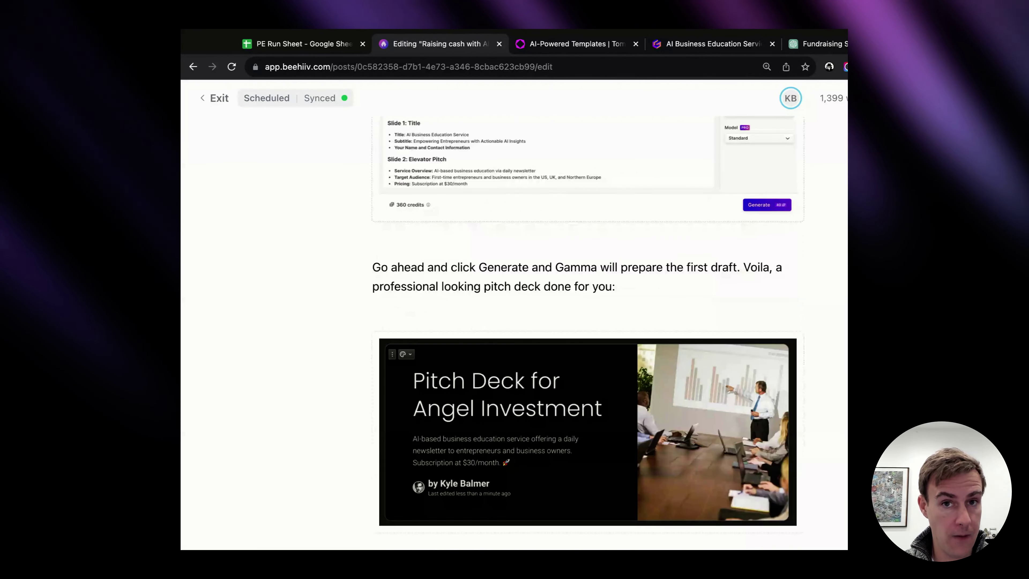
scroll(587, 320, "down", 4)
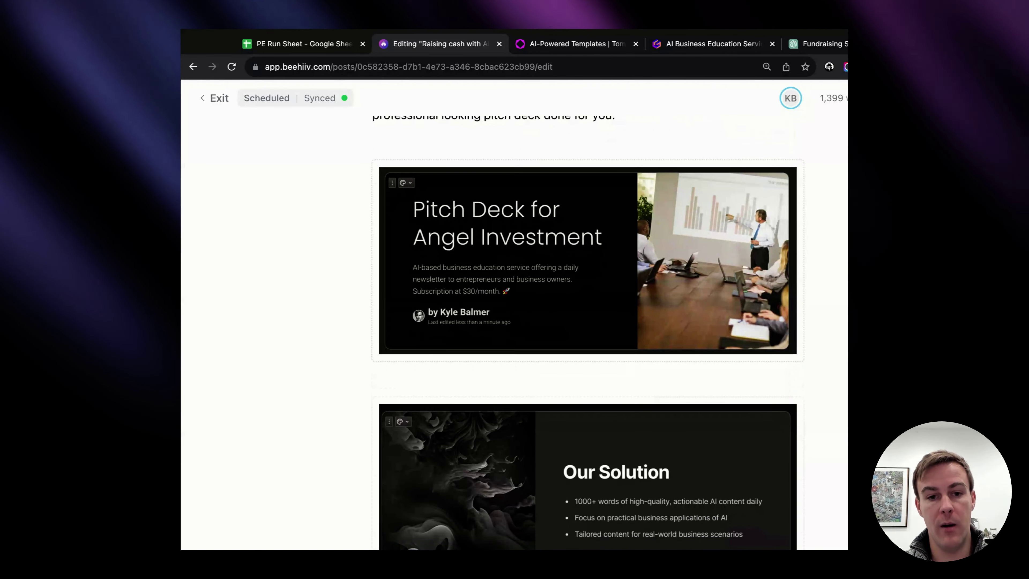
scroll(588, 320, "down", 4)
scroll(587, 320, "down", 4)
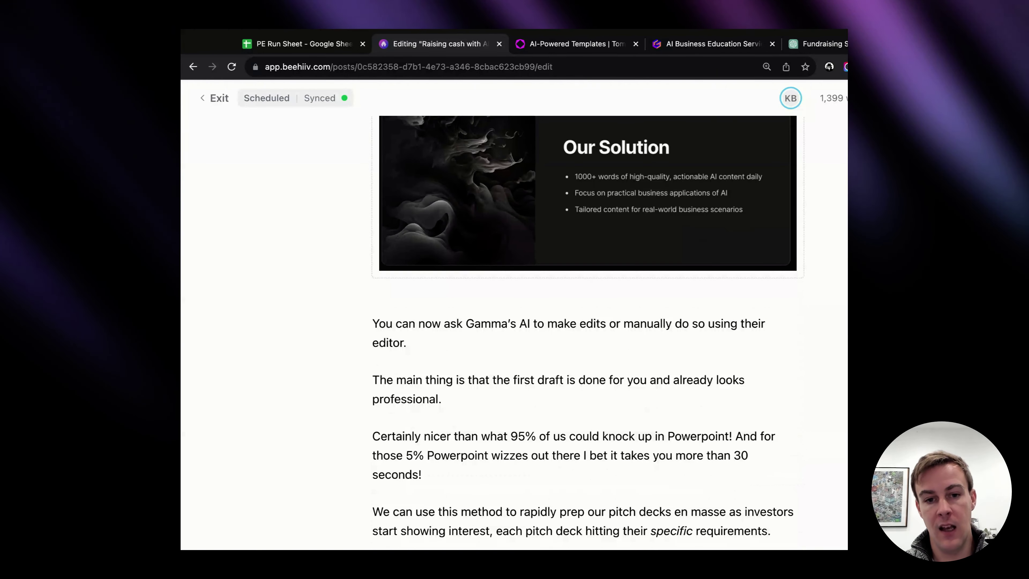
Read the newsletter's remarks on editing the first draft and preparing investor-specific pitch decks, down to the VIP Area banner.
scroll(584, 396, "down", 3)
scroll(584, 396, "up", 5)
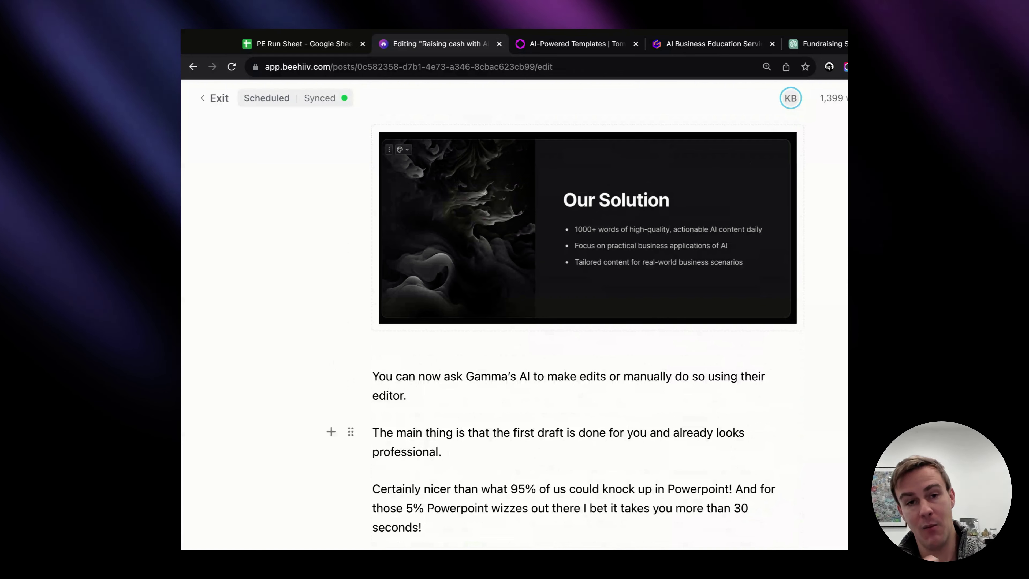
scroll(587, 320, "up", 1)
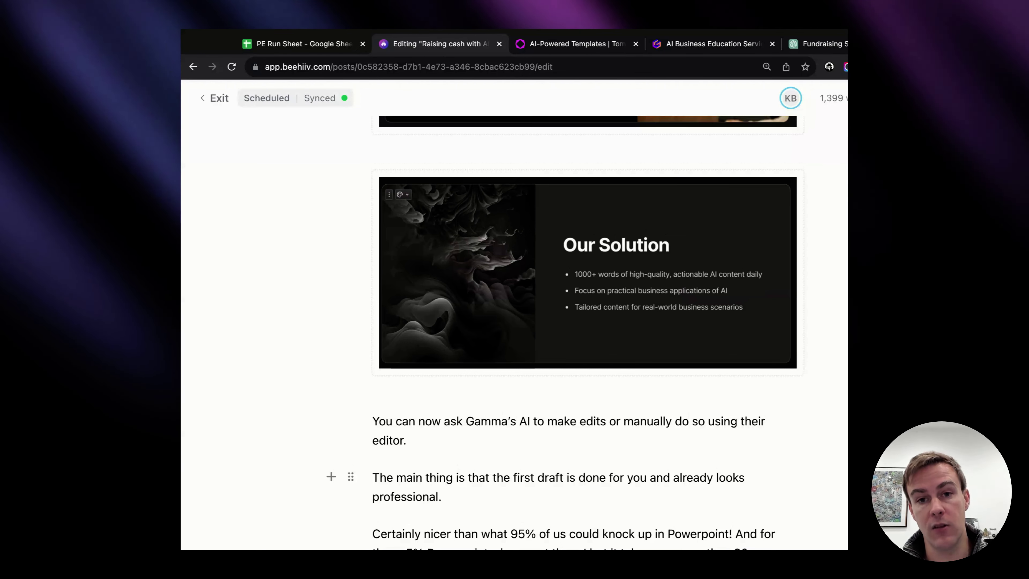
scroll(586, 370, "down", 4)
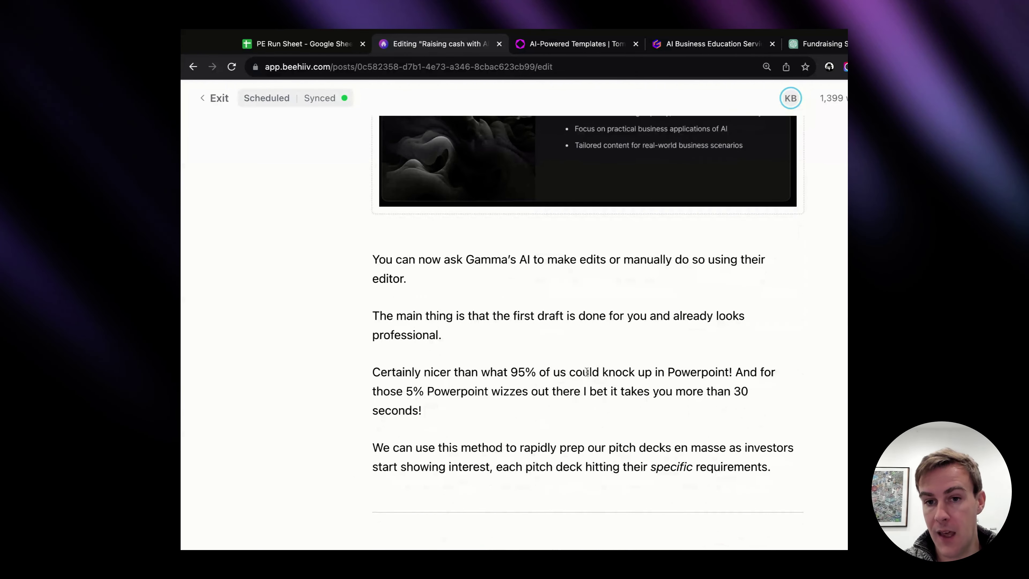
scroll(586, 371, "down", 1)
scroll(587, 371, "down", 5)
scroll(586, 371, "down", 3)
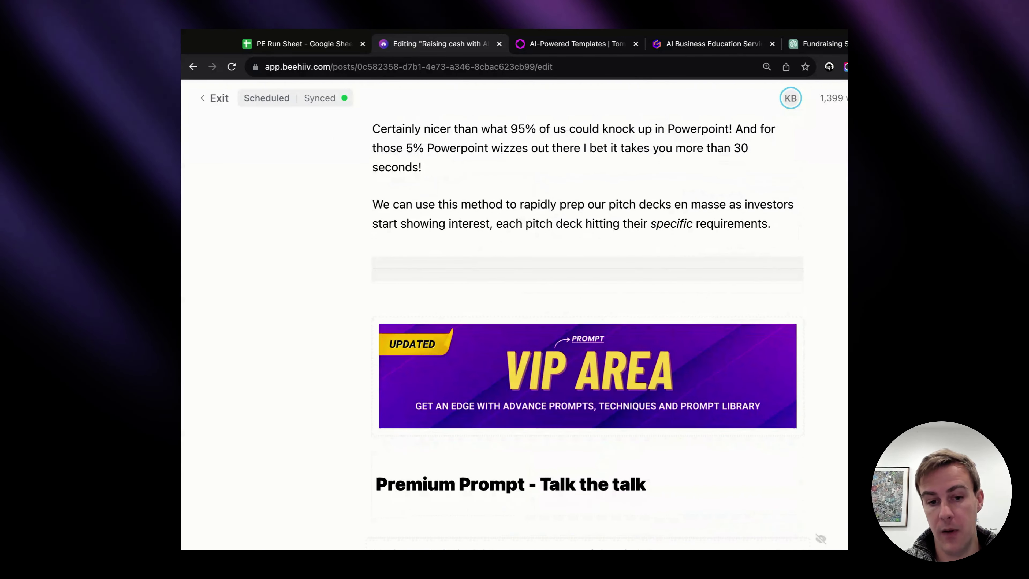
scroll(587, 371, "up", 1)
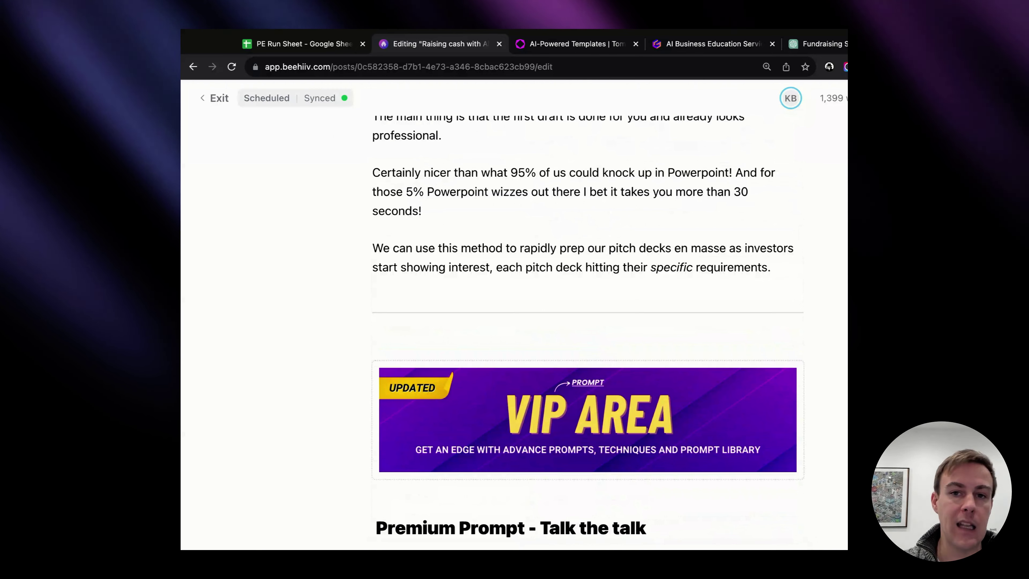